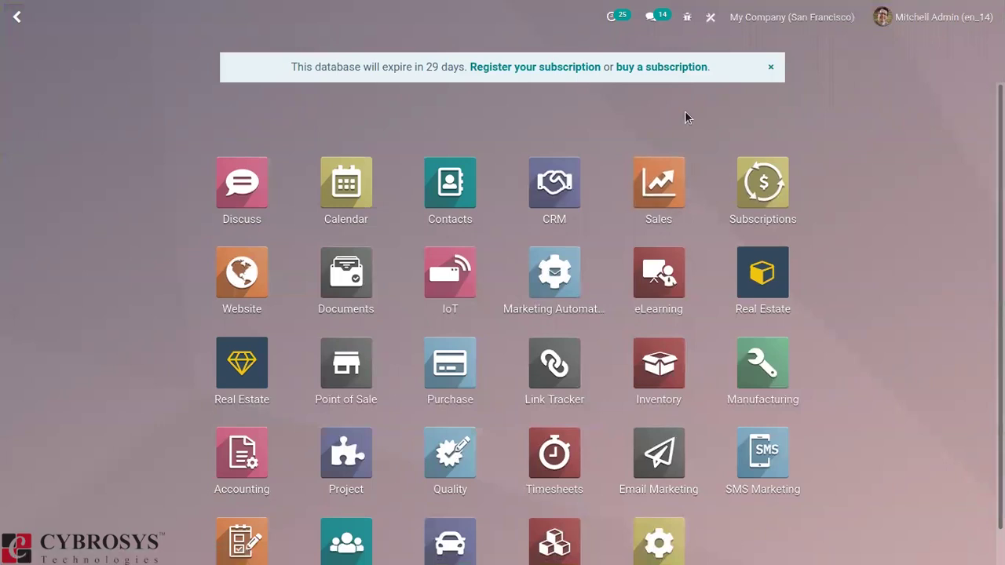
Open the Sales settings and search for "dow" to find the Down Payments product setting.
click(702, 167)
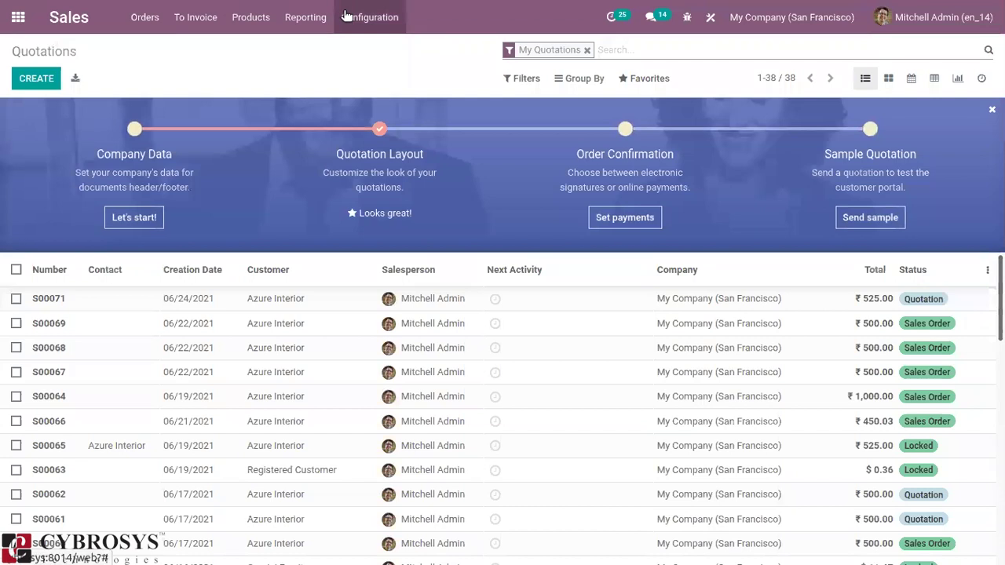
click(357, 17)
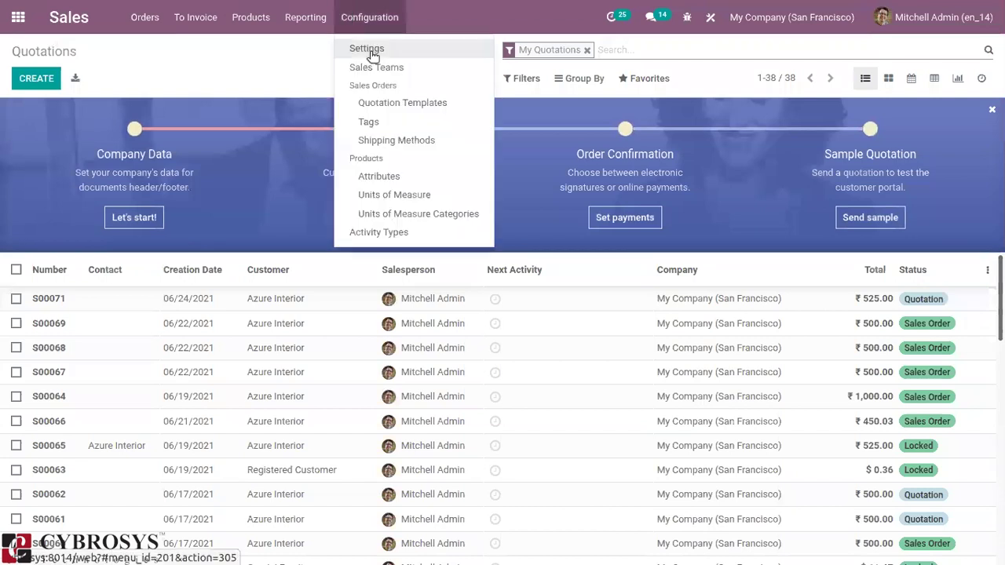
click(370, 50)
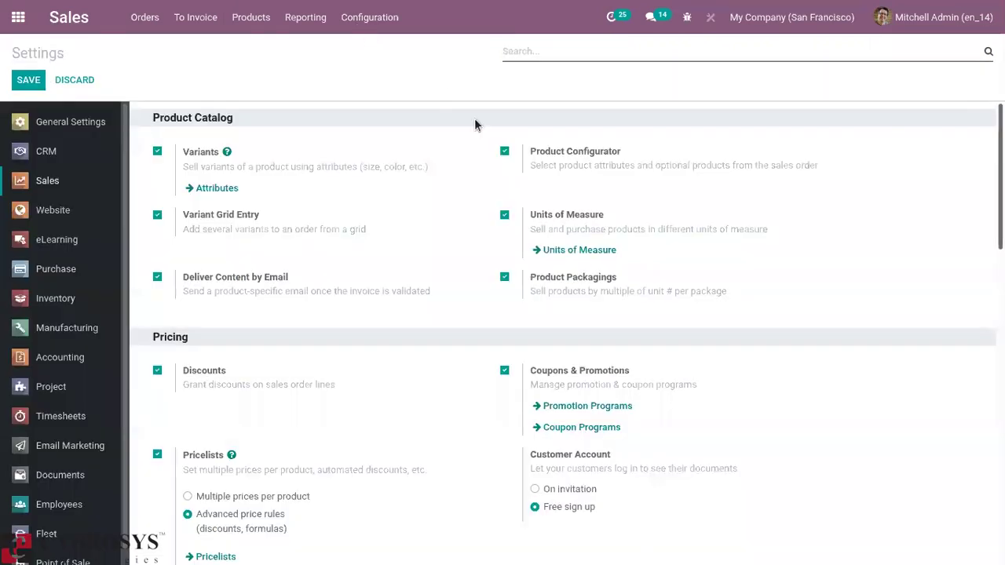
text(dow)
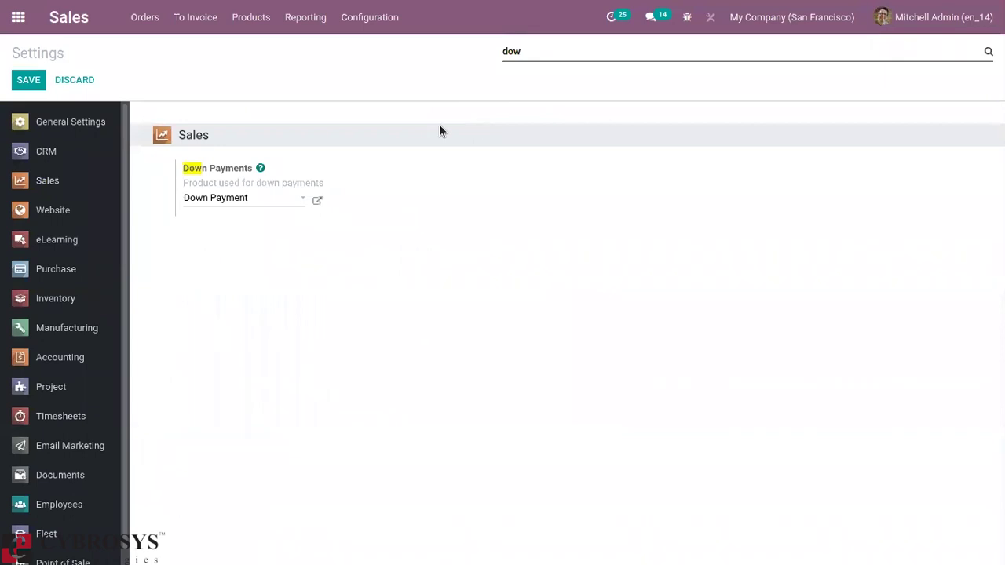
mouse_move(260, 204)
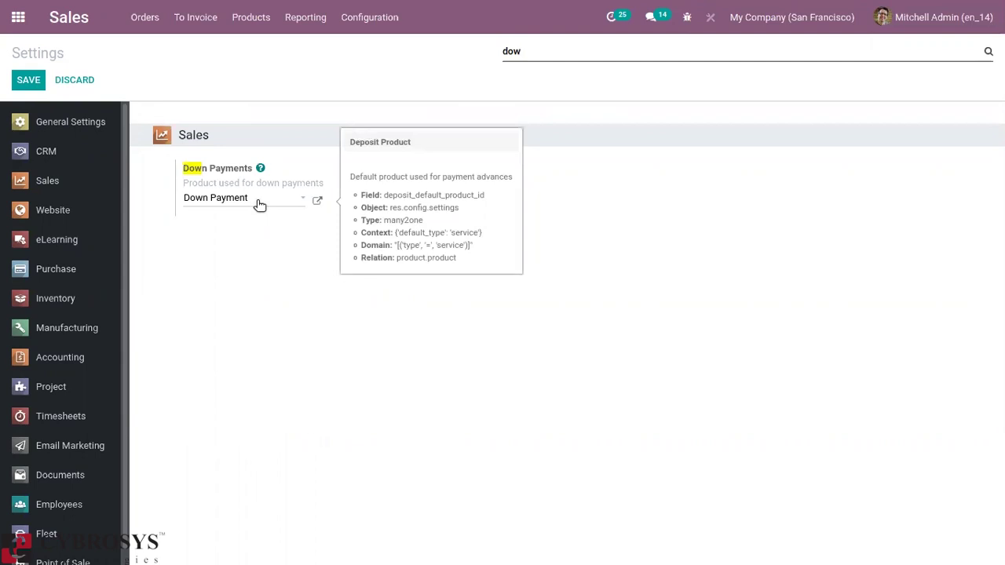
Open the default down payment product and review its sales, general and accounting details.
click(319, 201)
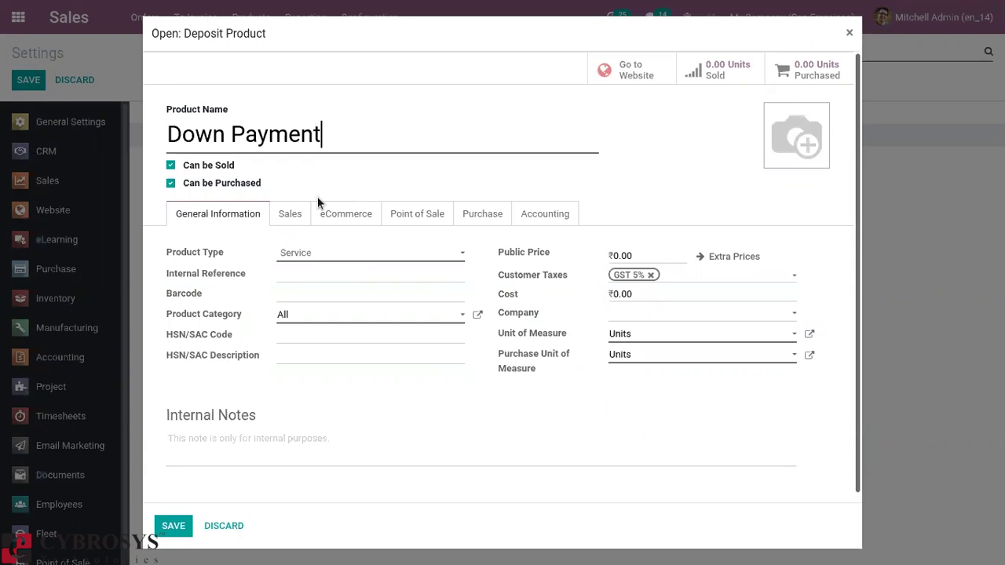
click(287, 220)
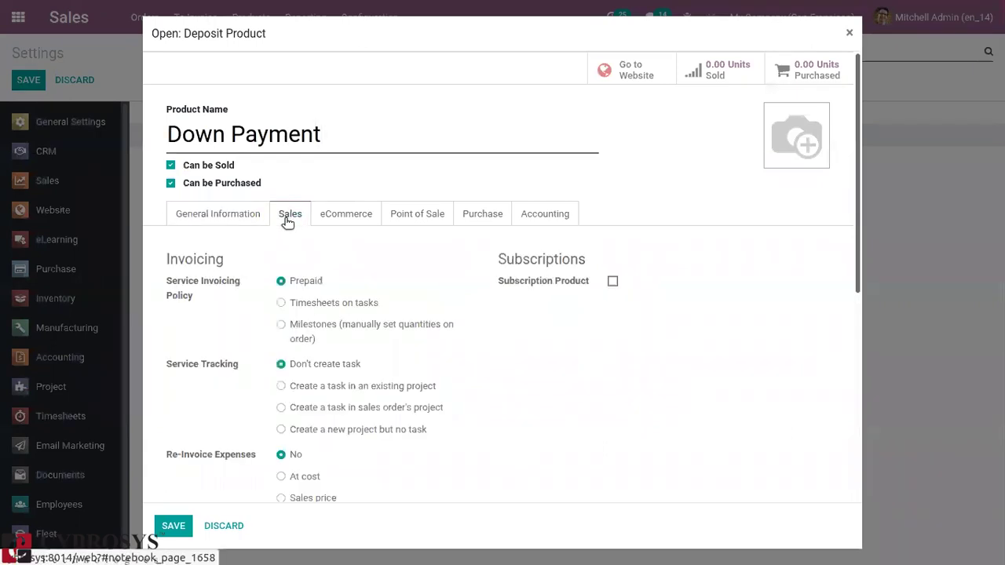
mouse_move(267, 292)
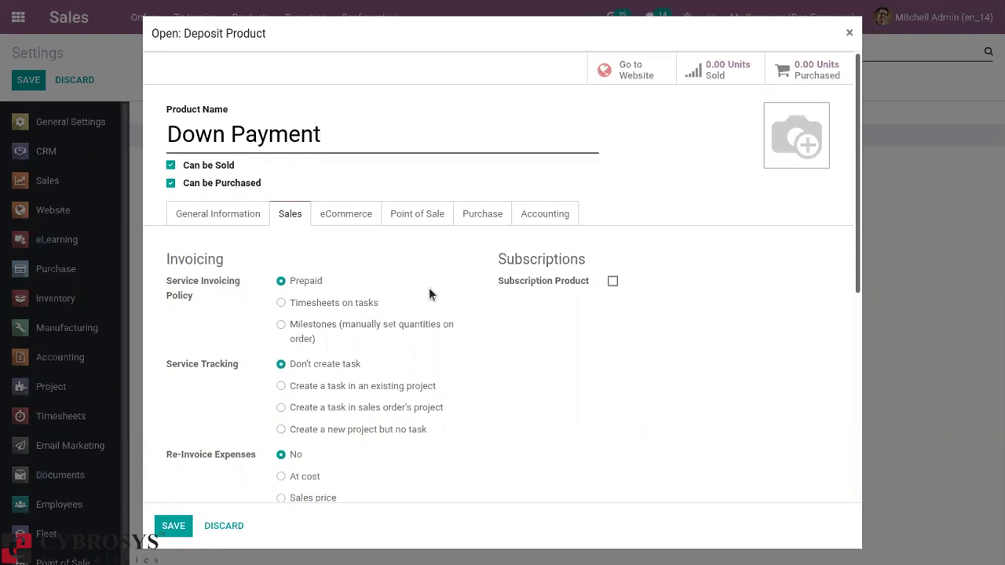
click(243, 219)
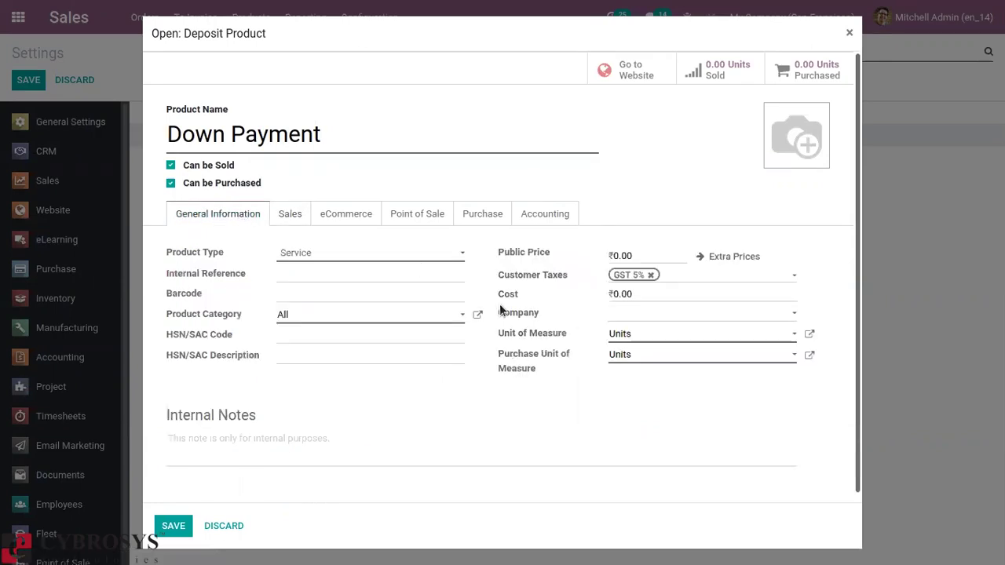
click(540, 211)
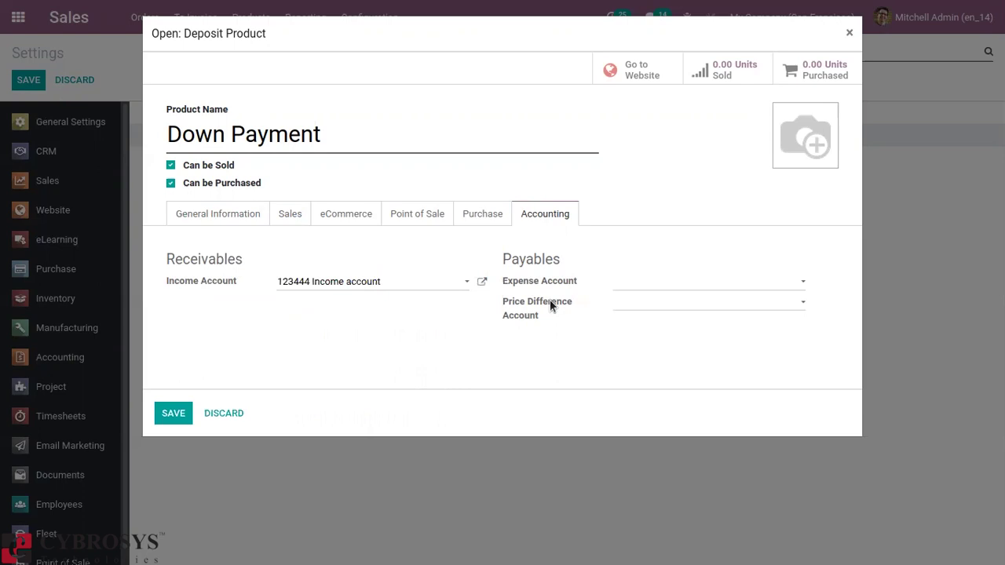
mouse_move(550, 305)
Inspect the account properties of the down payment product's category, then discard the category form.
click(241, 217)
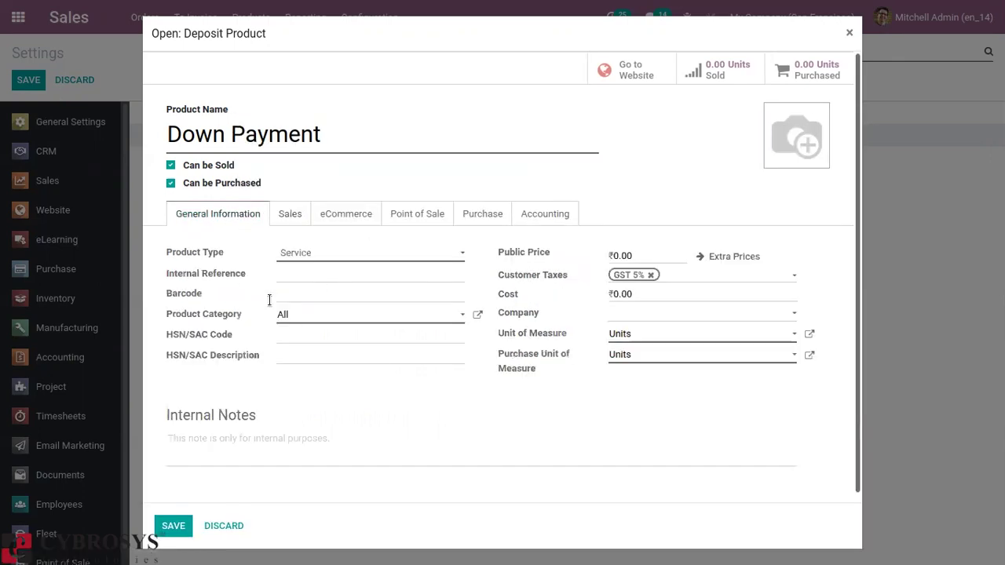
click(481, 317)
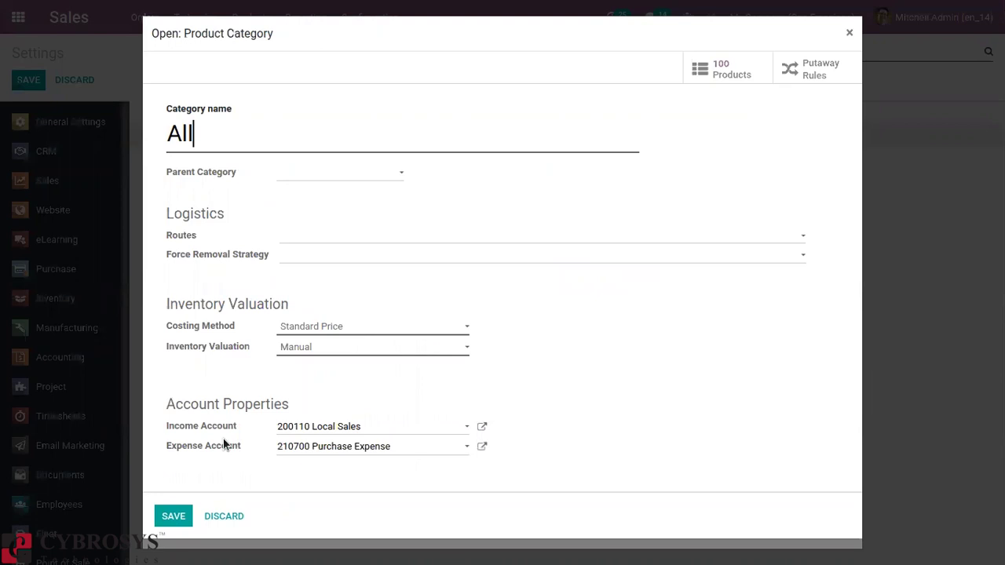
click(216, 517)
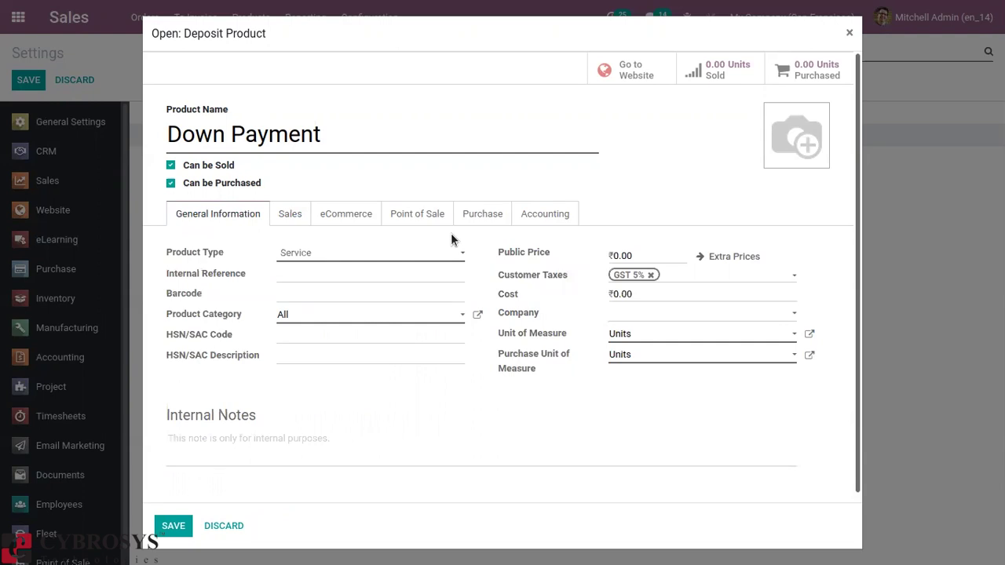
Check the down payment product's vendor taxes and income account, and save the product form.
click(485, 208)
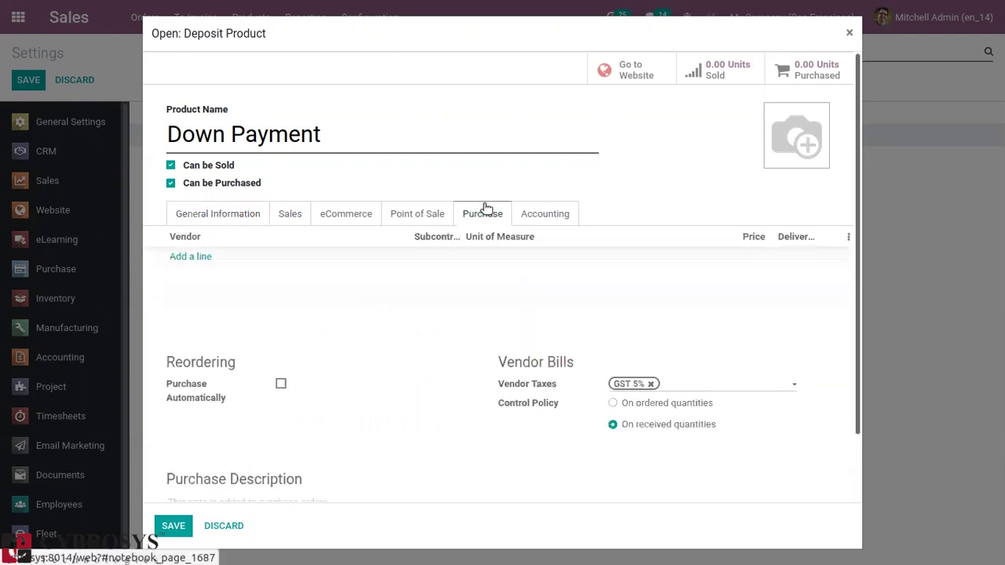
click(548, 222)
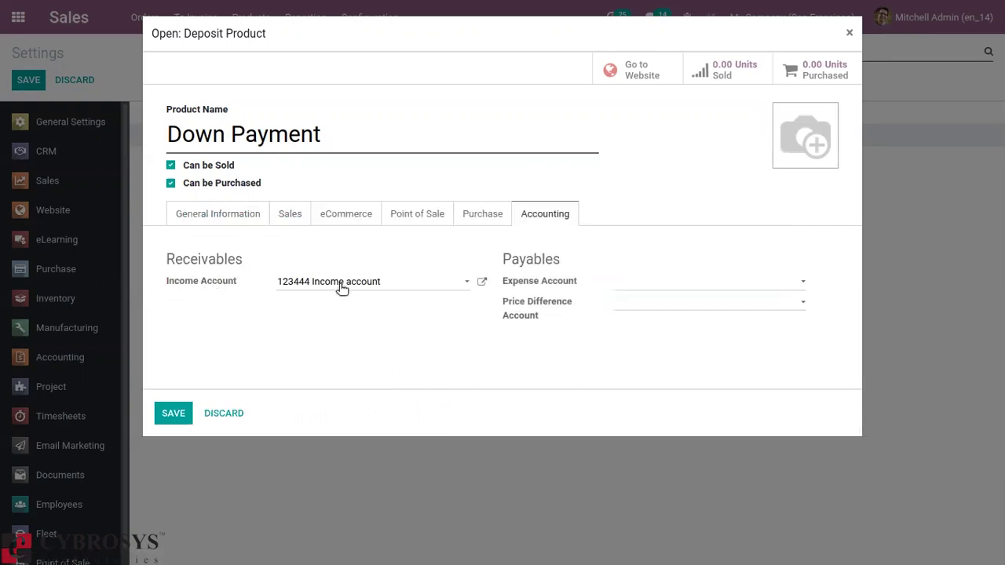
click(217, 215)
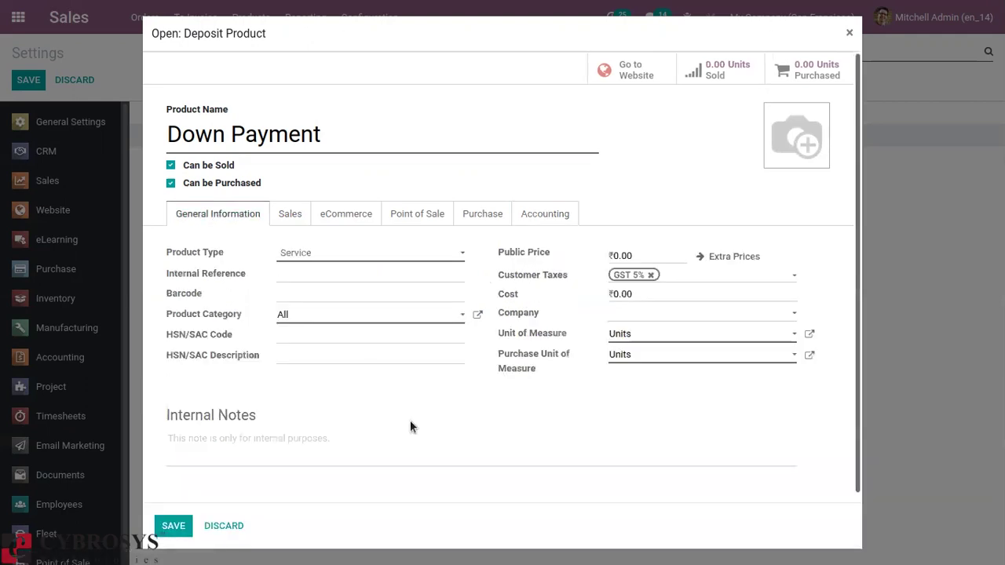
click(174, 525)
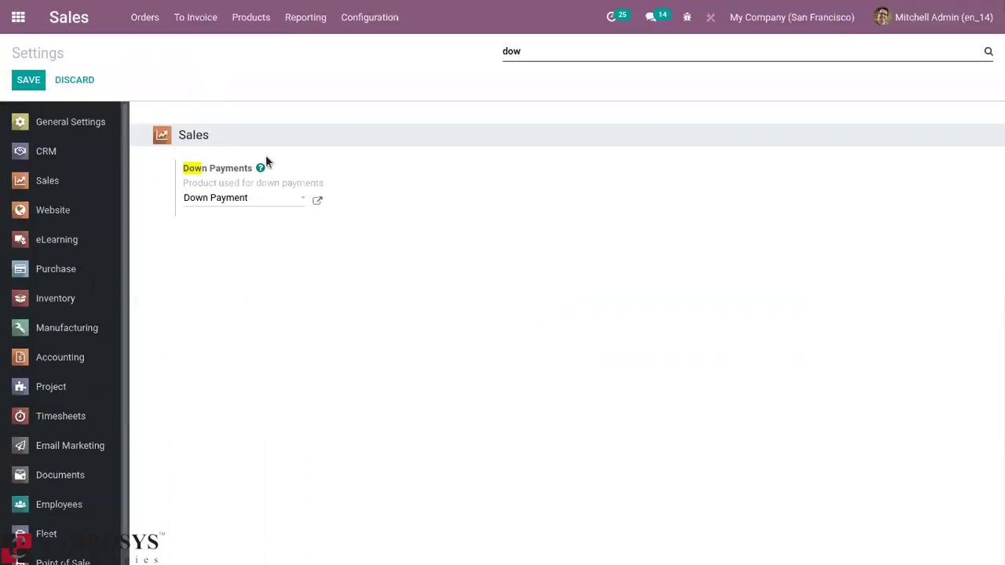
Reopen the down payment product to check its service invoicing policy, and close the form.
click(319, 202)
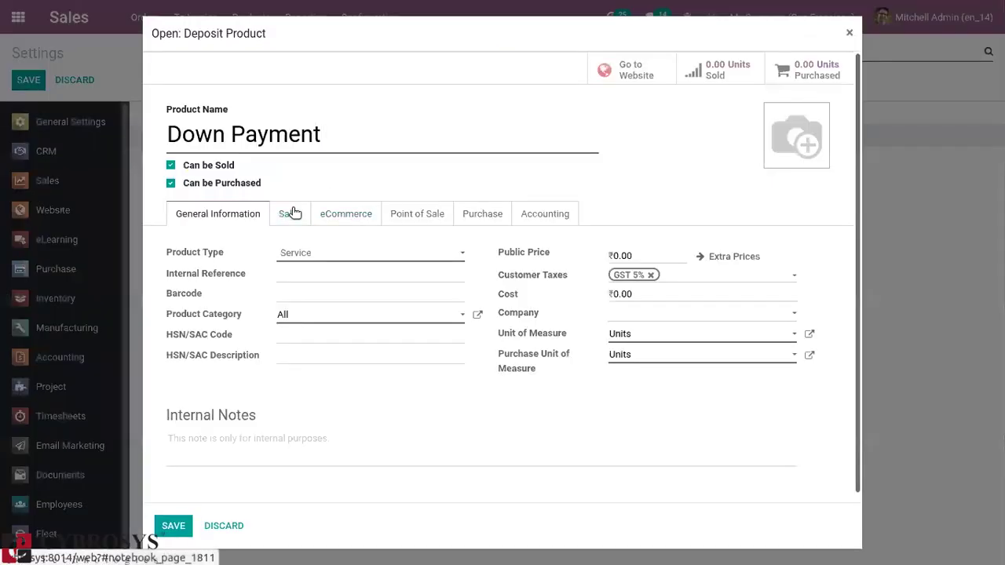
click(291, 213)
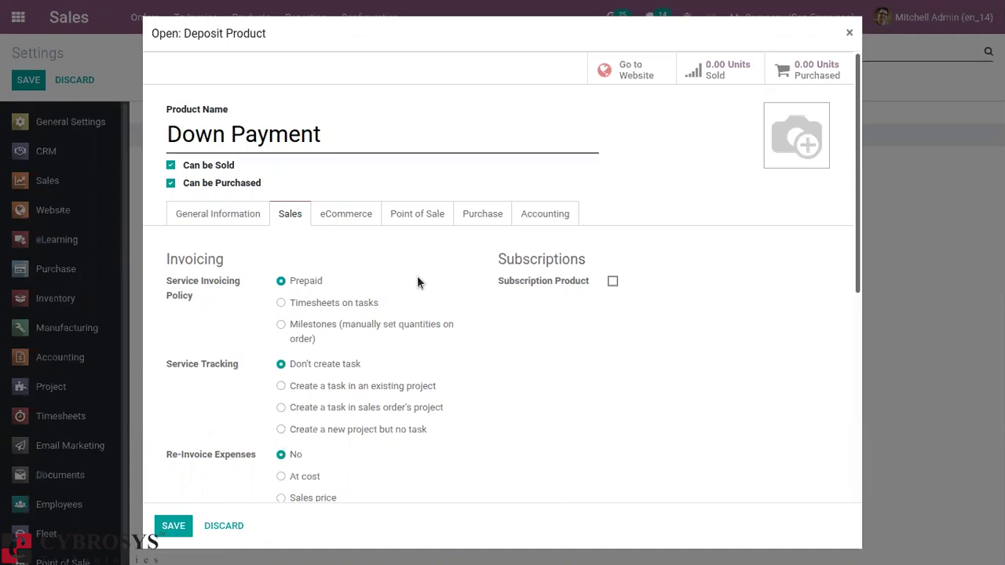
click(848, 33)
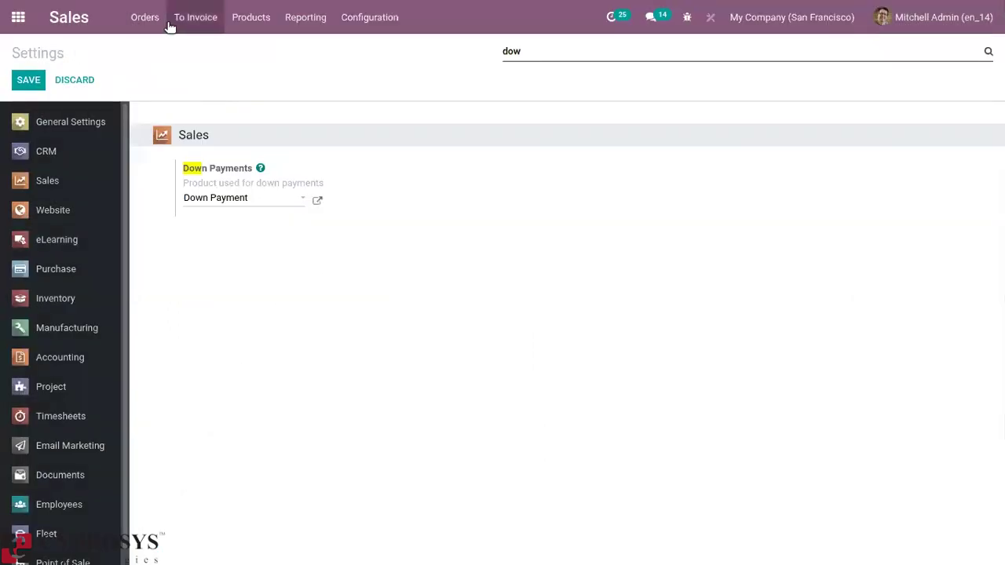
Create a new sales order for the customer Azure Interior with the product Cabinet with Doors on its order line.
click(142, 20)
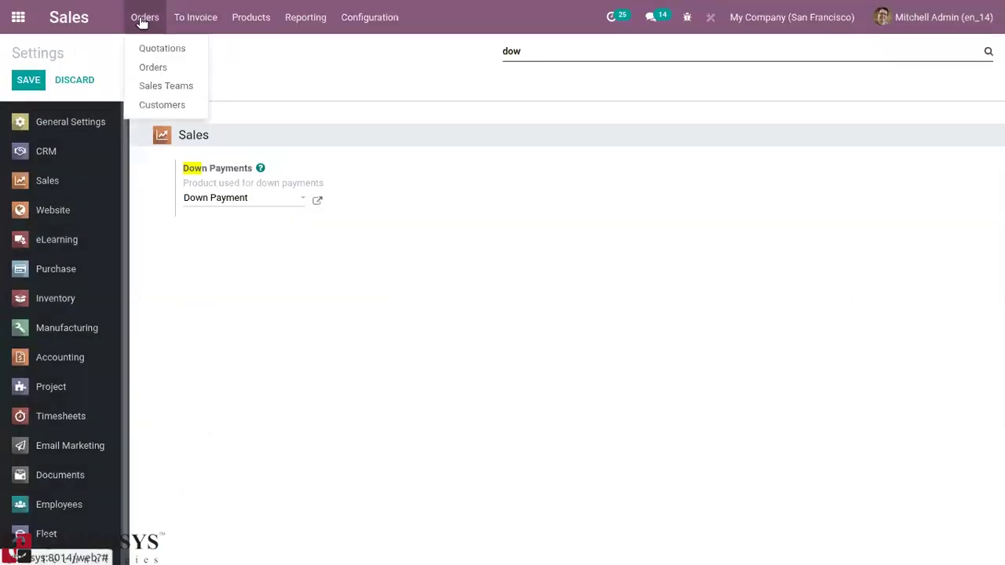
click(172, 66)
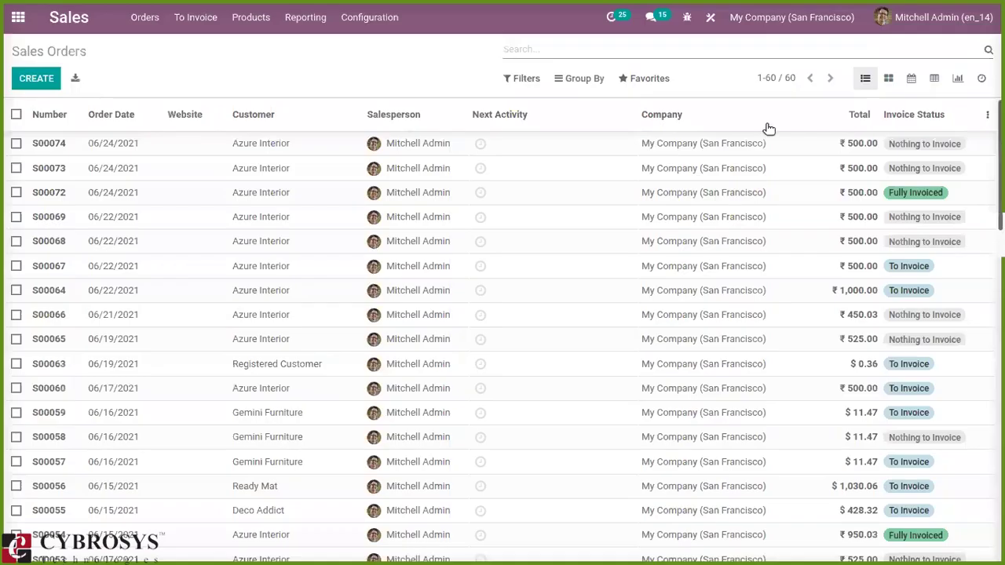
click(38, 80)
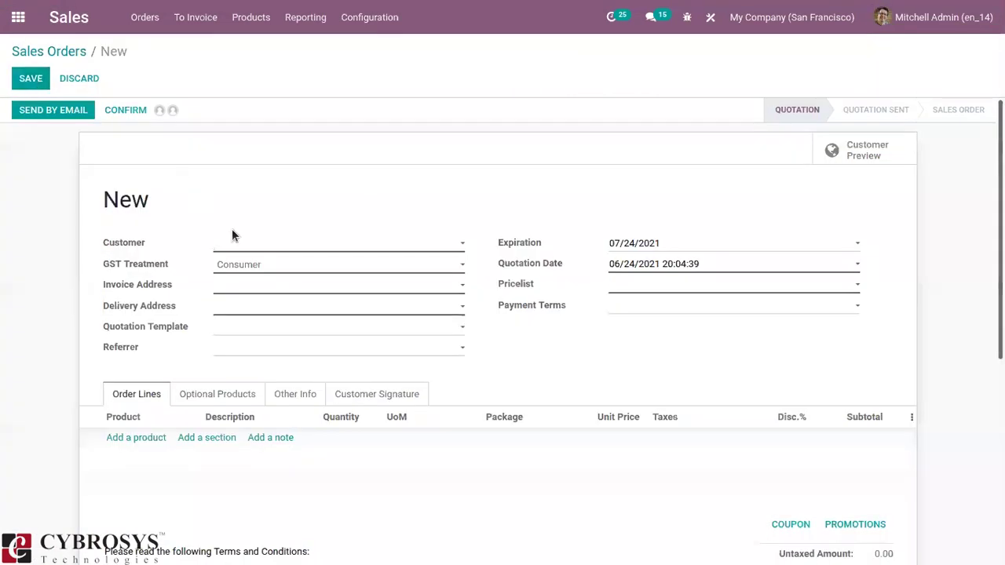
click(252, 245)
click(278, 266)
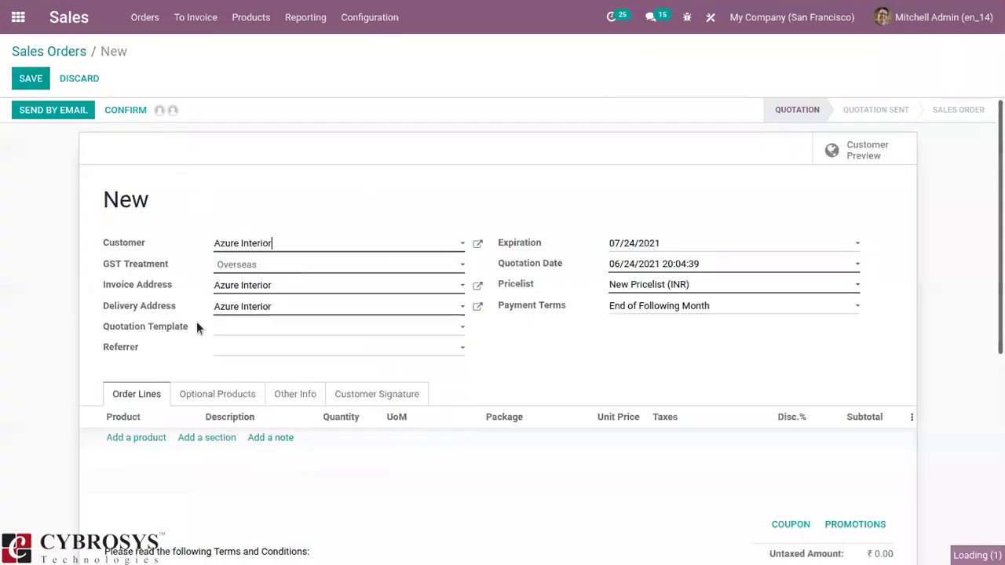
click(133, 441)
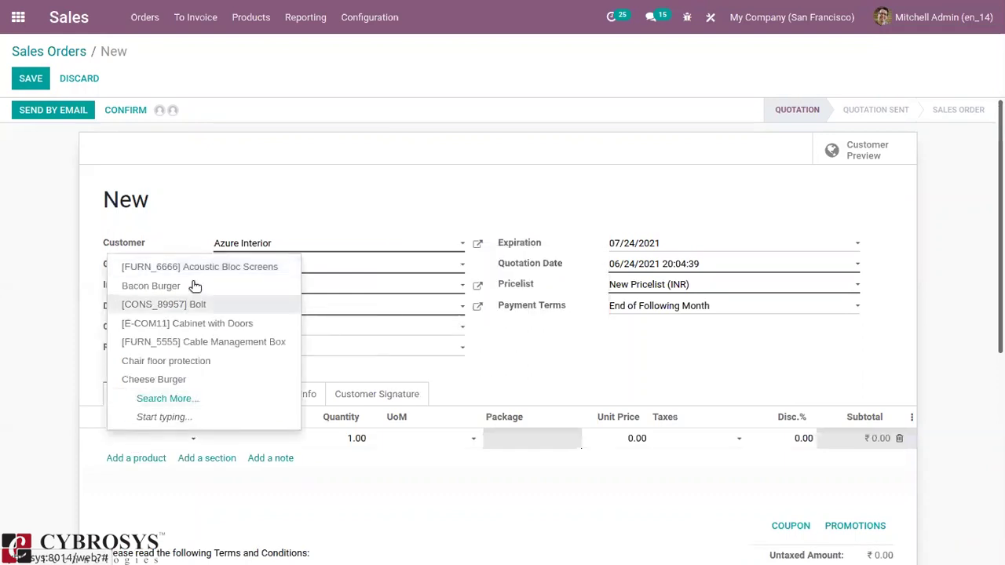
click(243, 324)
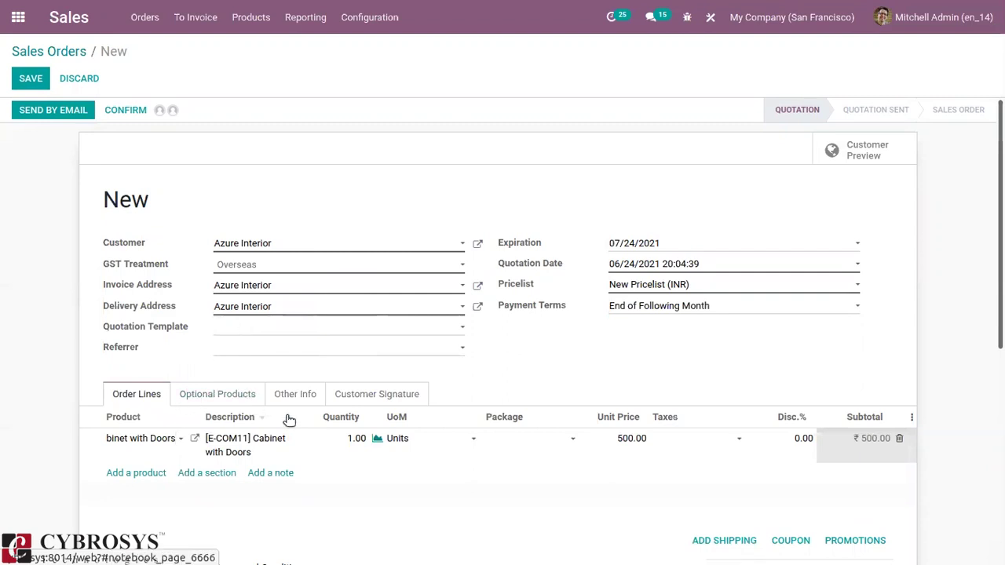
Open Cabinet with Doors from the order line to check its invoicing policy, and save the product form.
click(194, 441)
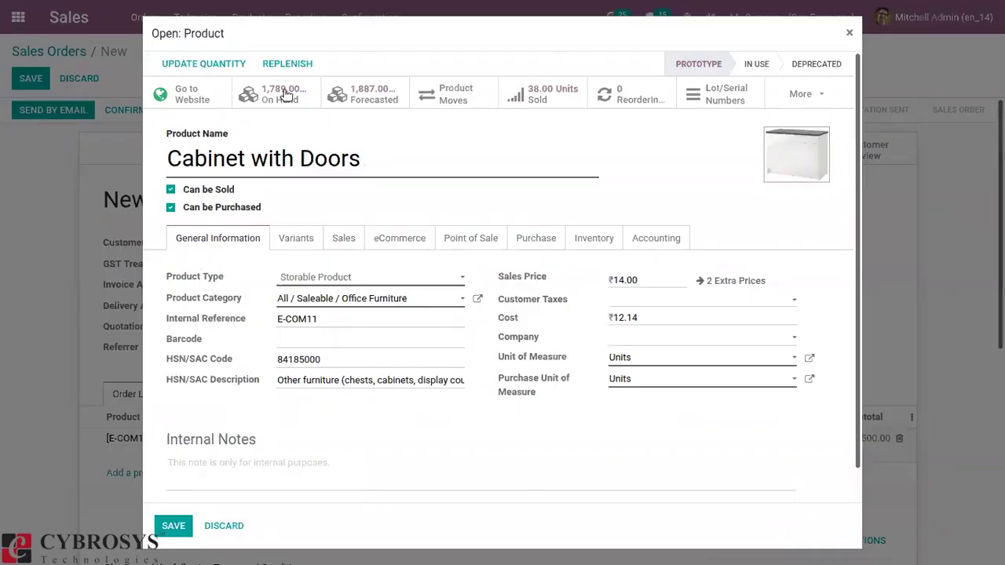
click(359, 242)
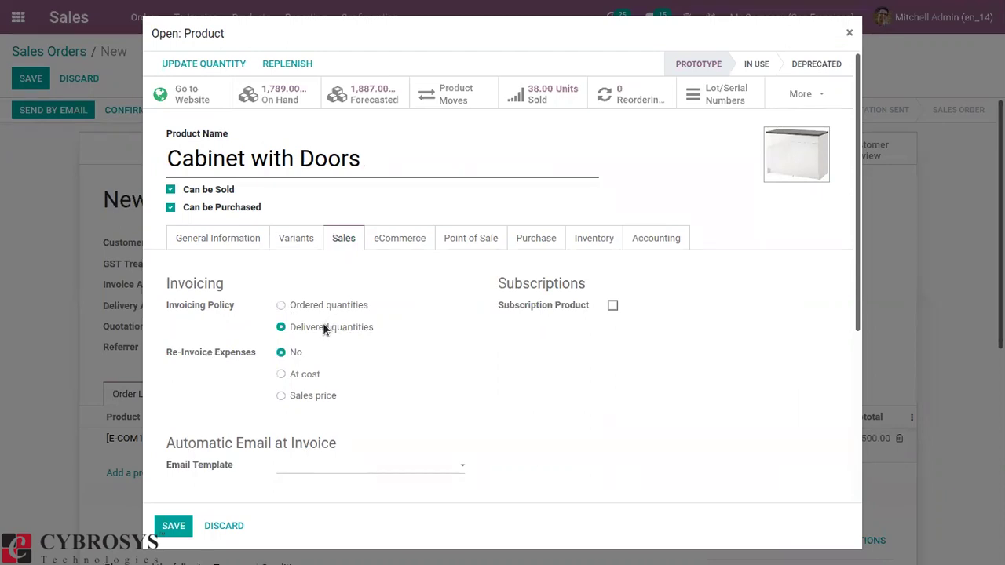
mouse_move(215, 310)
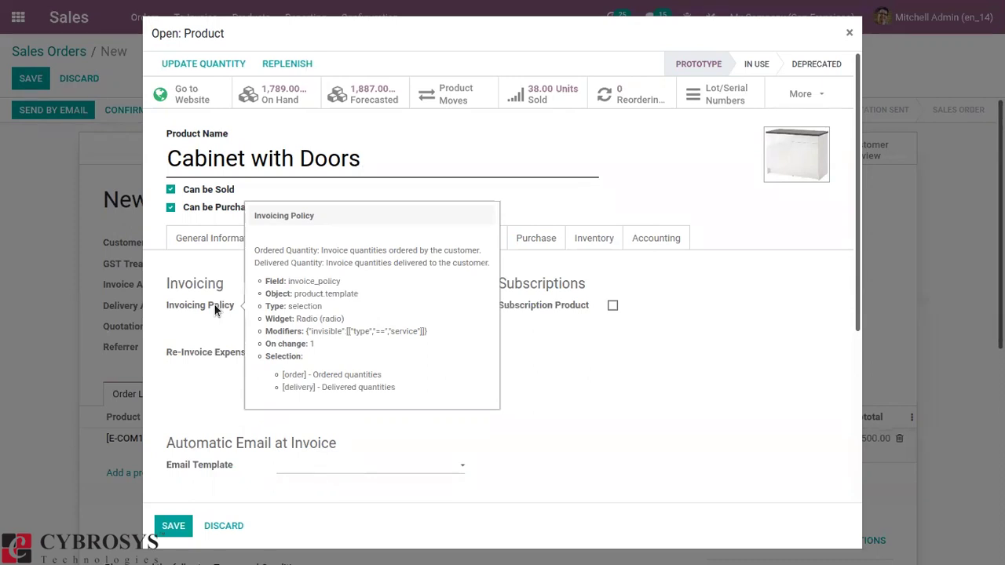
click(173, 524)
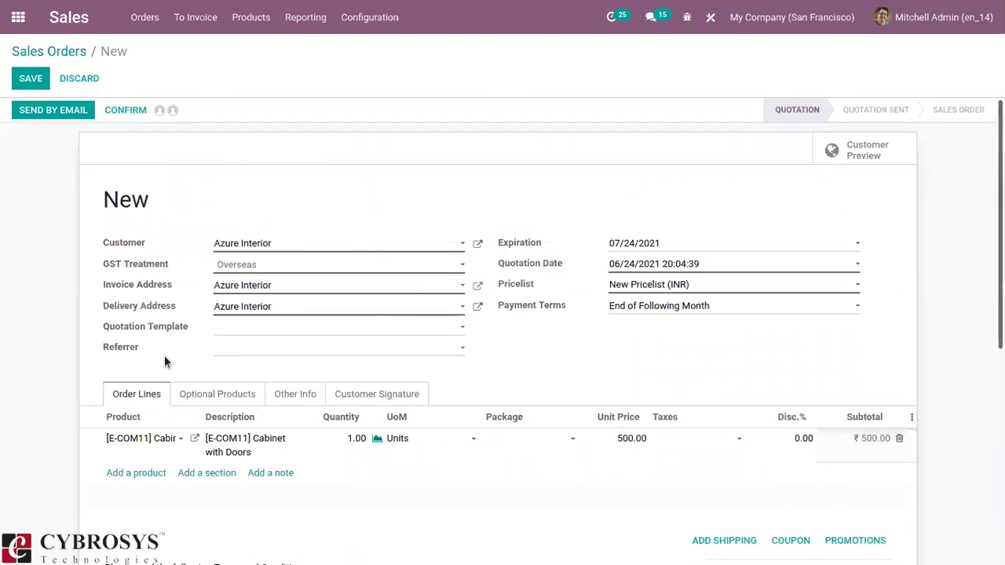
Confirm the sales order, then create a percentage down payment invoice of 20% and view its lines and totals.
click(119, 116)
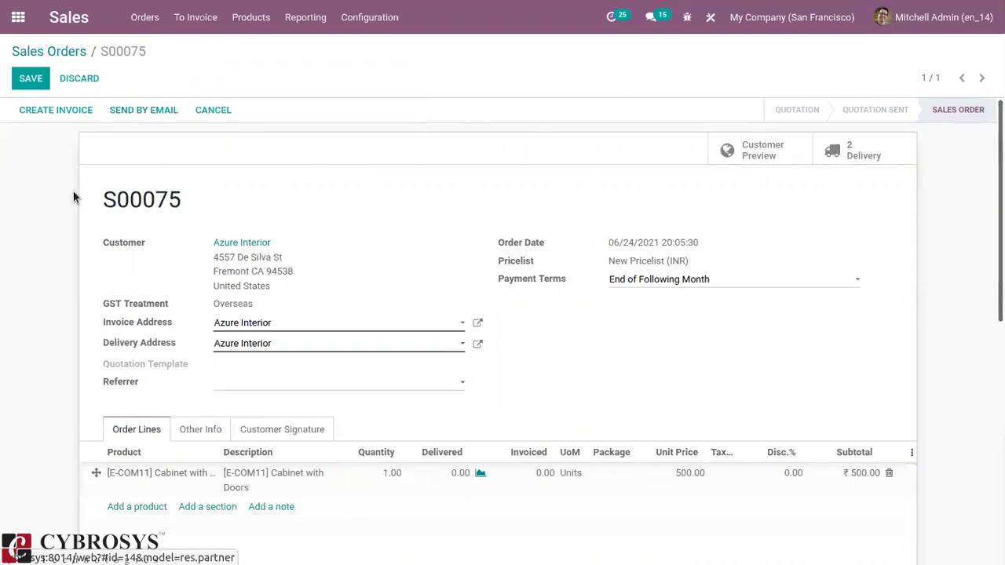
click(57, 111)
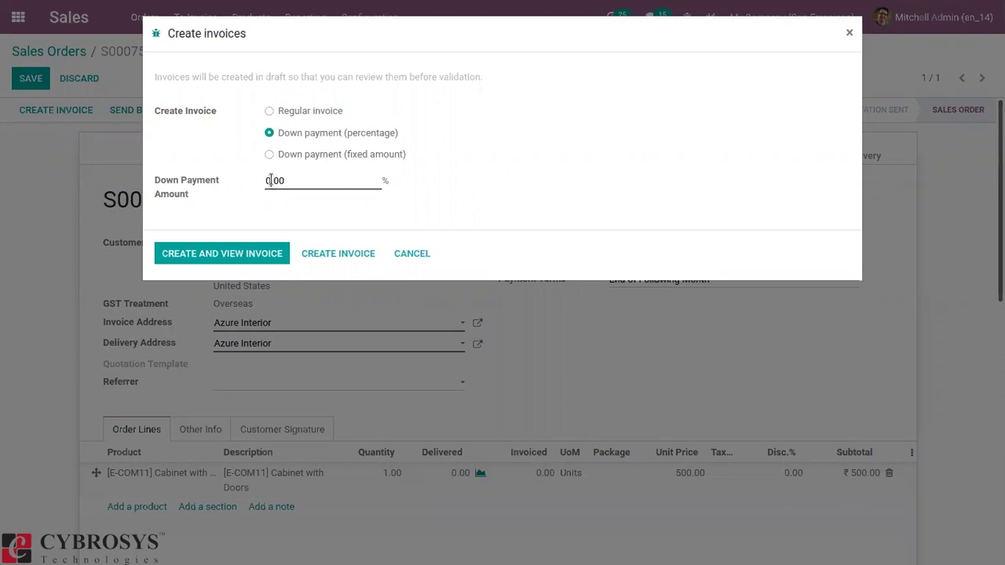
click(270, 180)
key(BackSpace)
text(20)
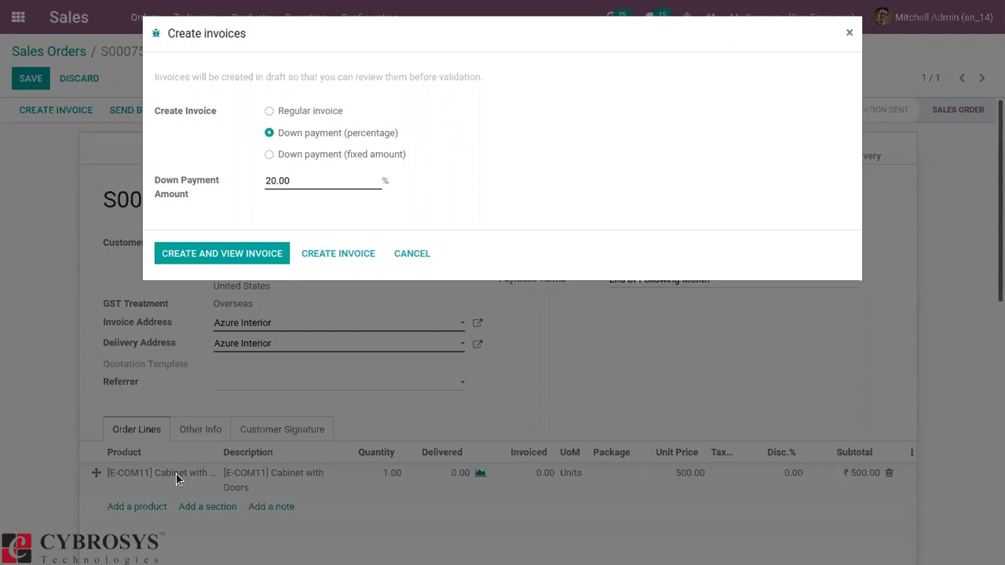
click(197, 254)
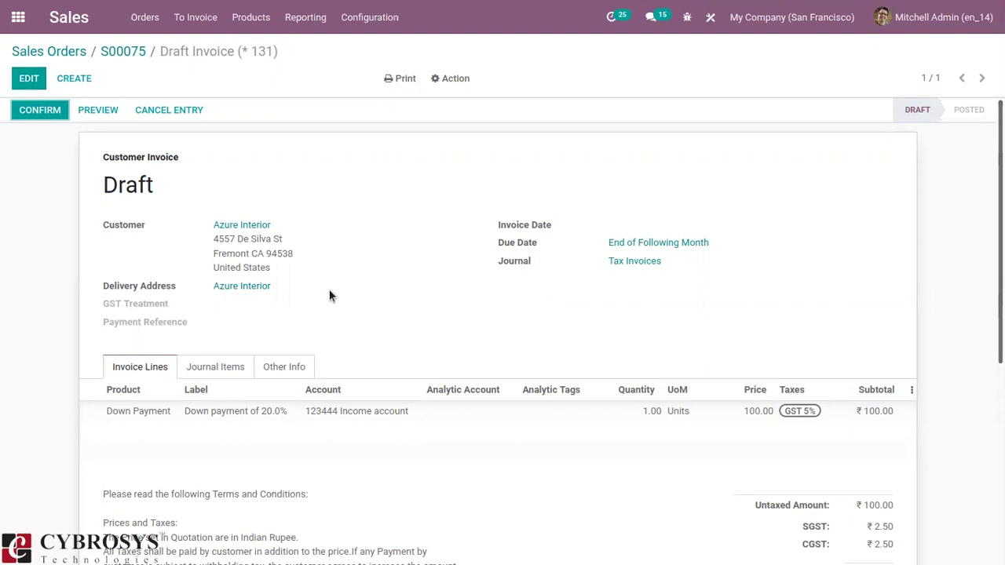
mouse_move(152, 383)
scroll(979, 430, down, 4)
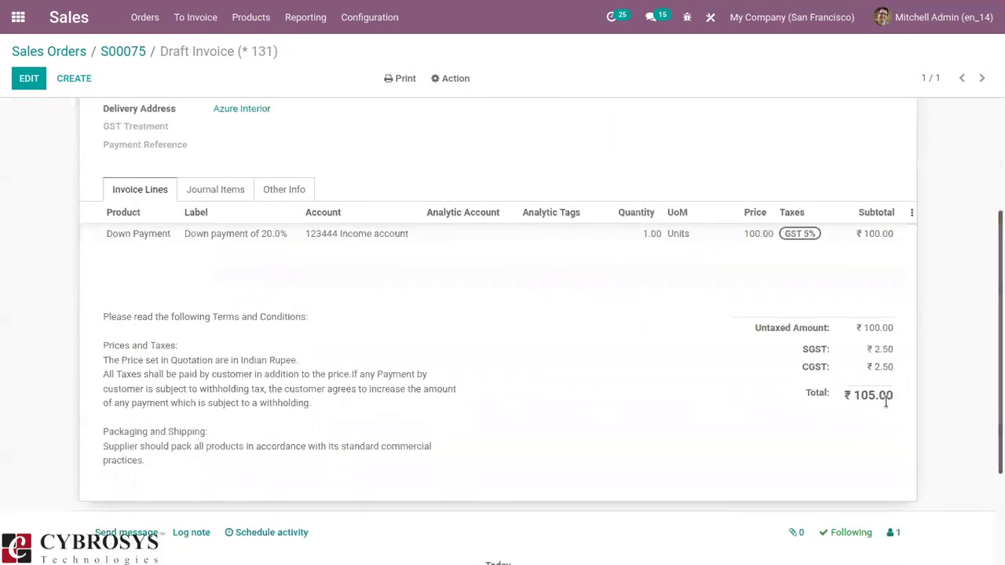
Create a down payment invoice with a fixed amount of 150 from the sales order, and open its draft.
scroll(503, 314, up, 4)
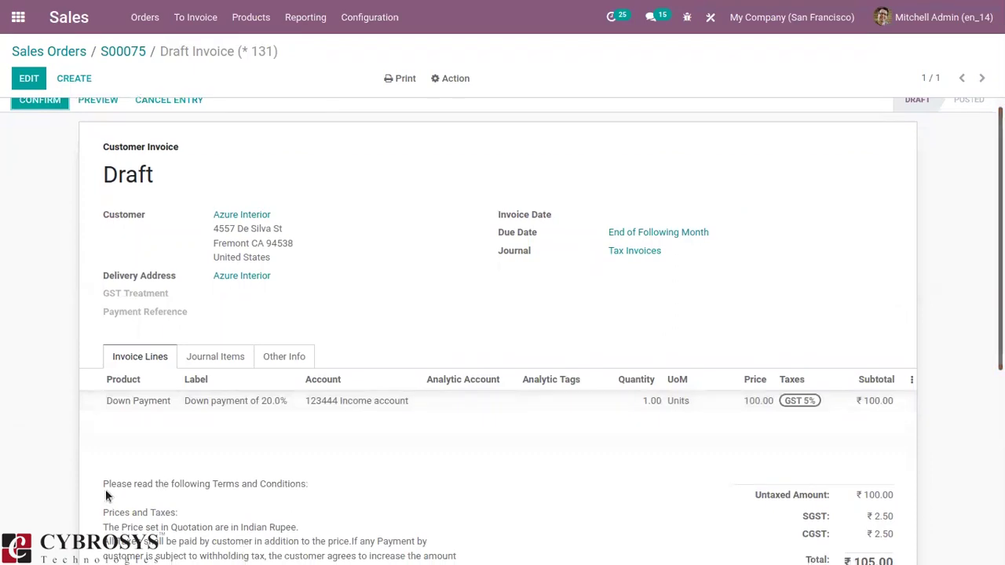
mouse_move(217, 478)
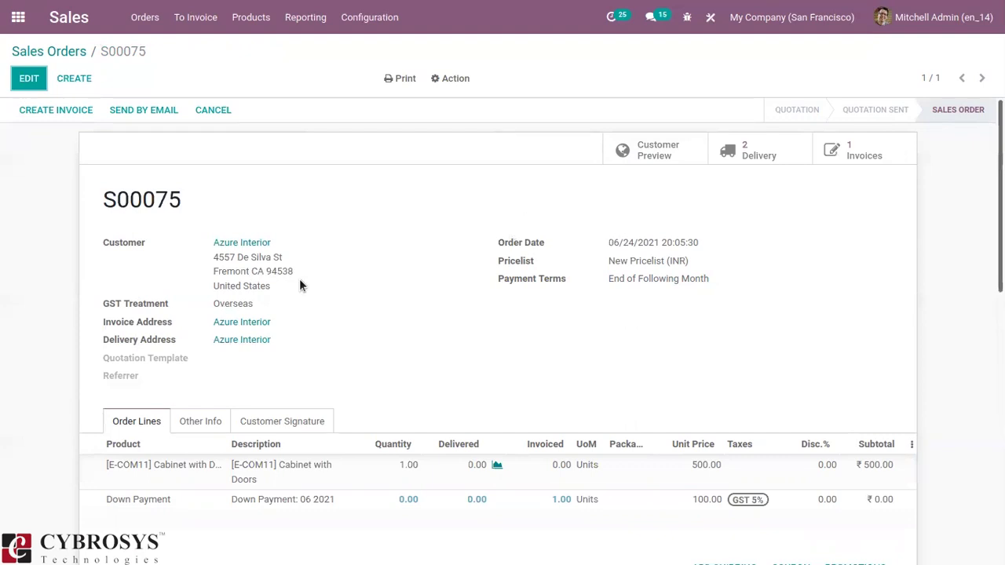
click(55, 111)
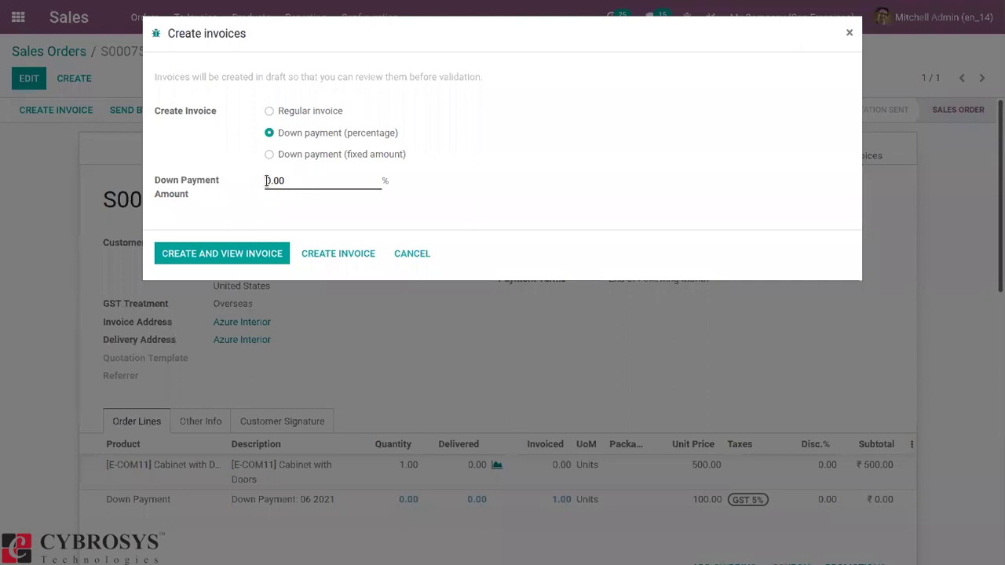
click(270, 180)
key(BackSpace)
text(0)
click(336, 154)
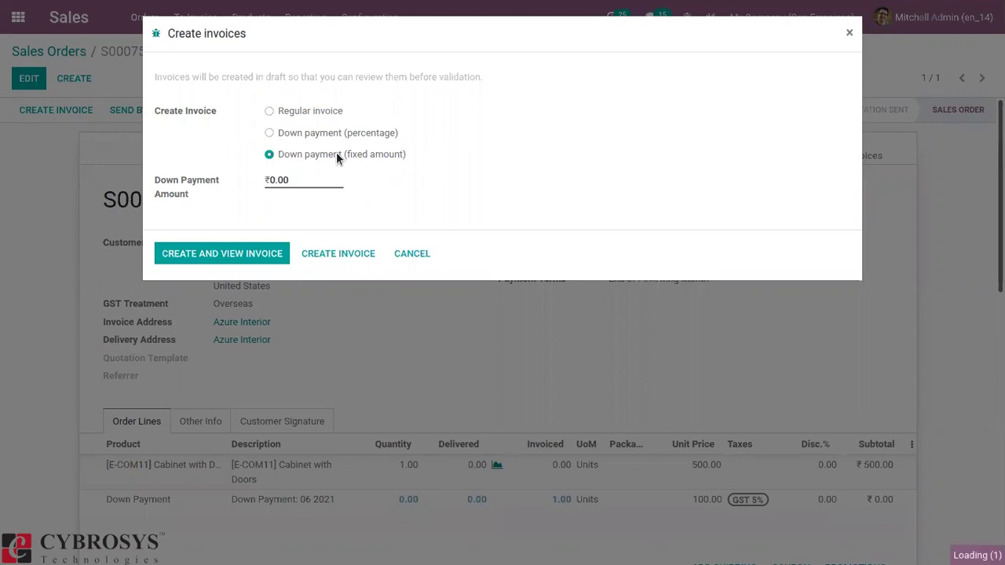
double_click(274, 180)
key(BackSpace)
text(150)
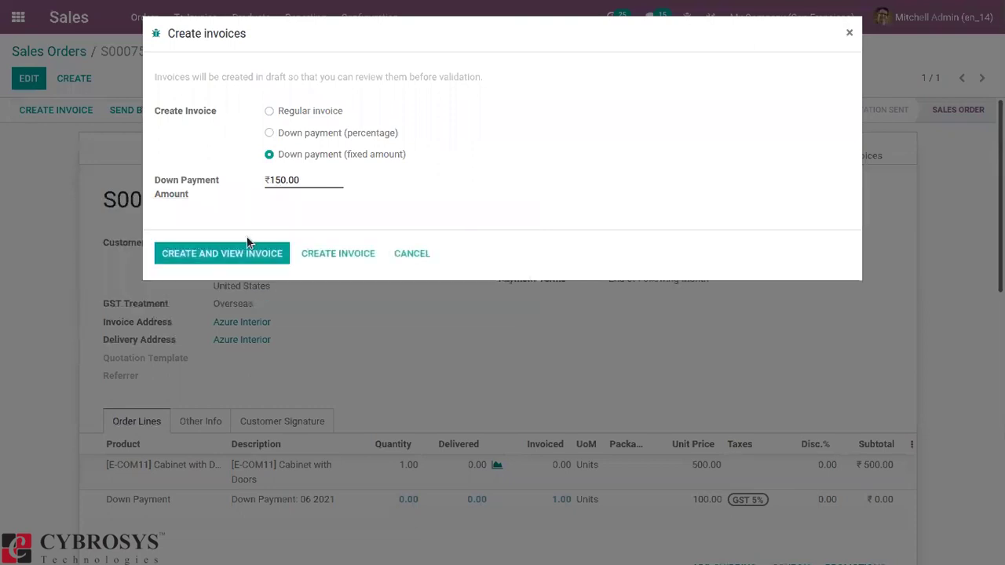
click(244, 256)
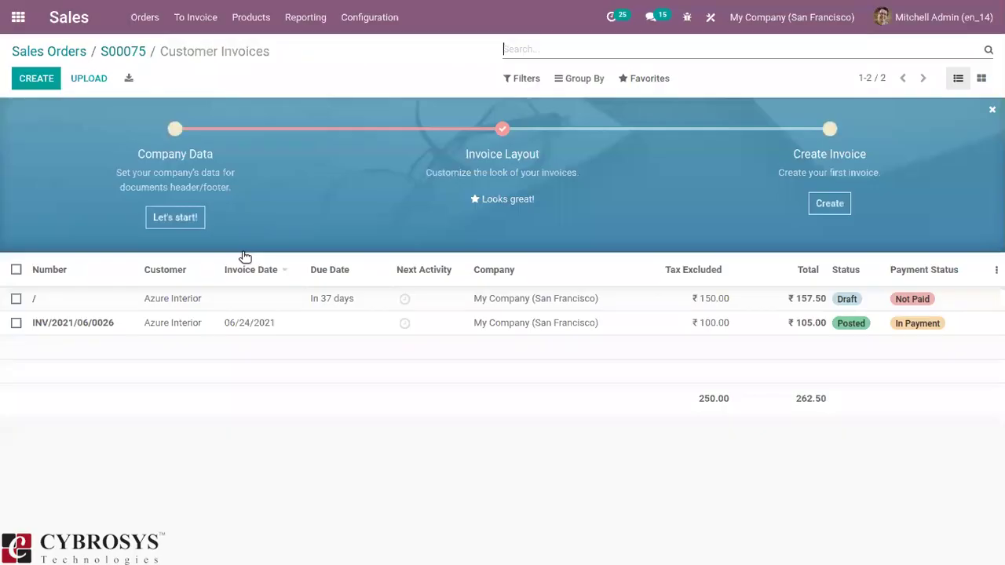
click(378, 305)
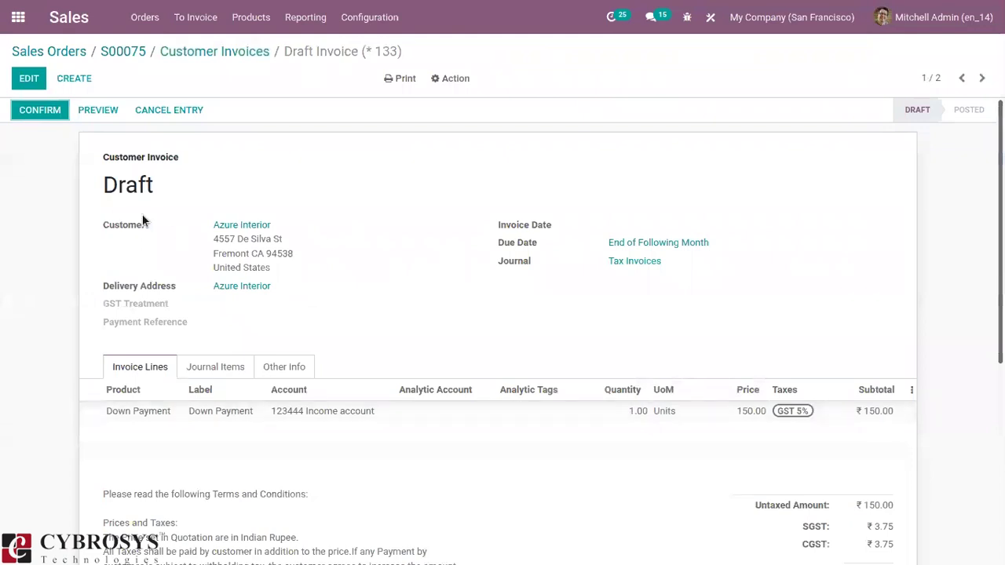
Set the GST treatment of the draft down payment invoice to Consumer, and confirm the invoice.
click(27, 112)
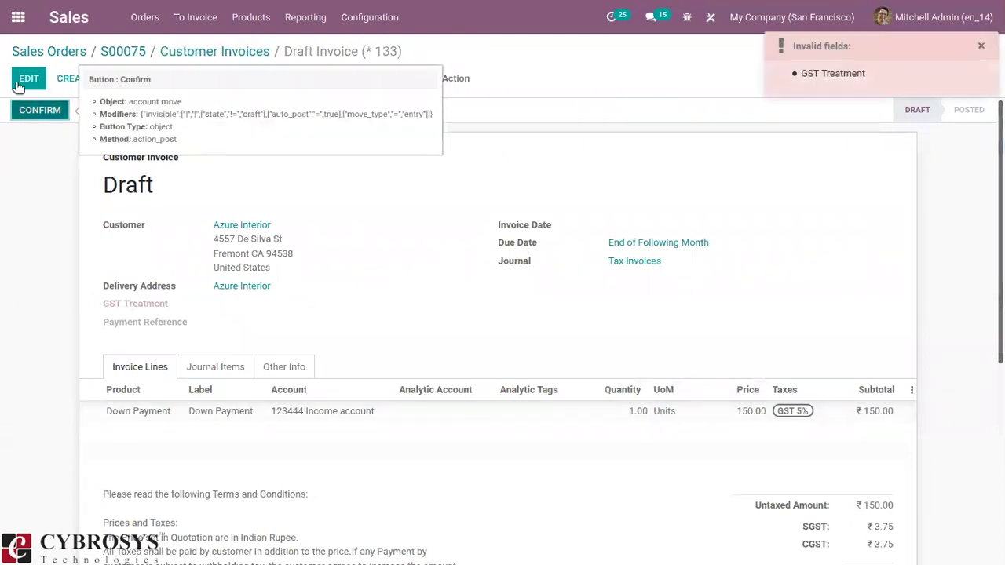
click(17, 78)
click(241, 269)
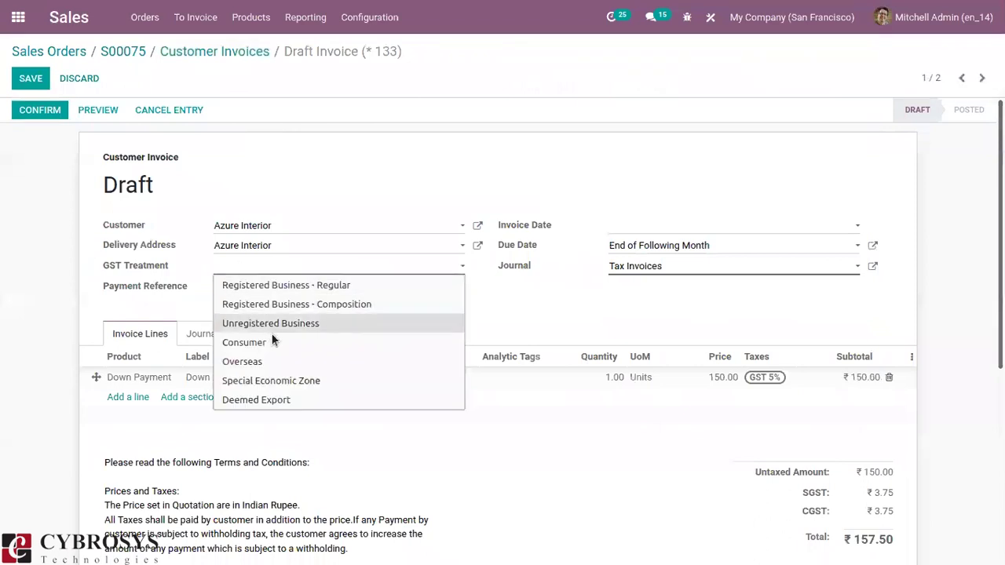
click(282, 347)
click(40, 107)
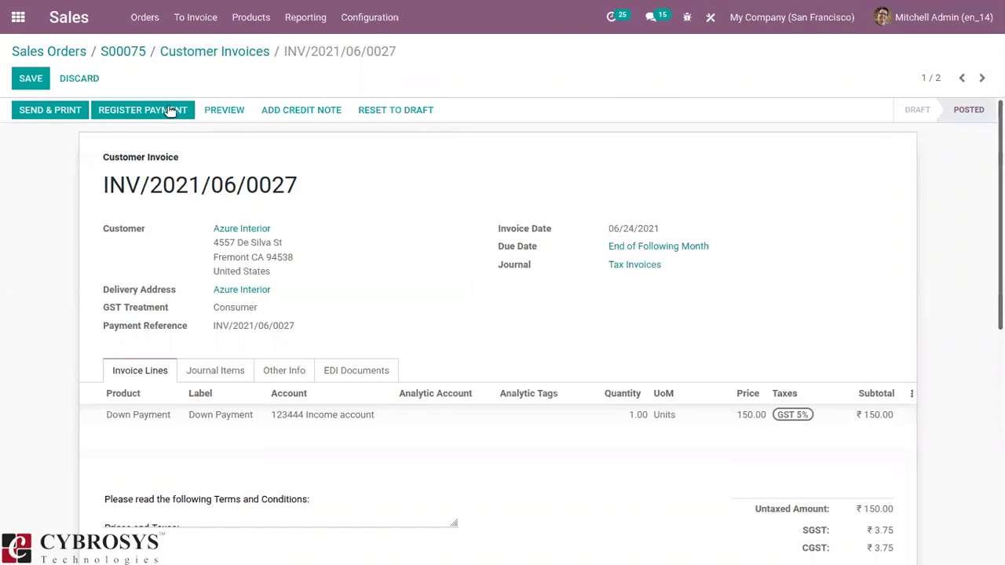
Register the payment of the fixed down payment invoice through the Bank journal, and return to the sales order.
click(168, 112)
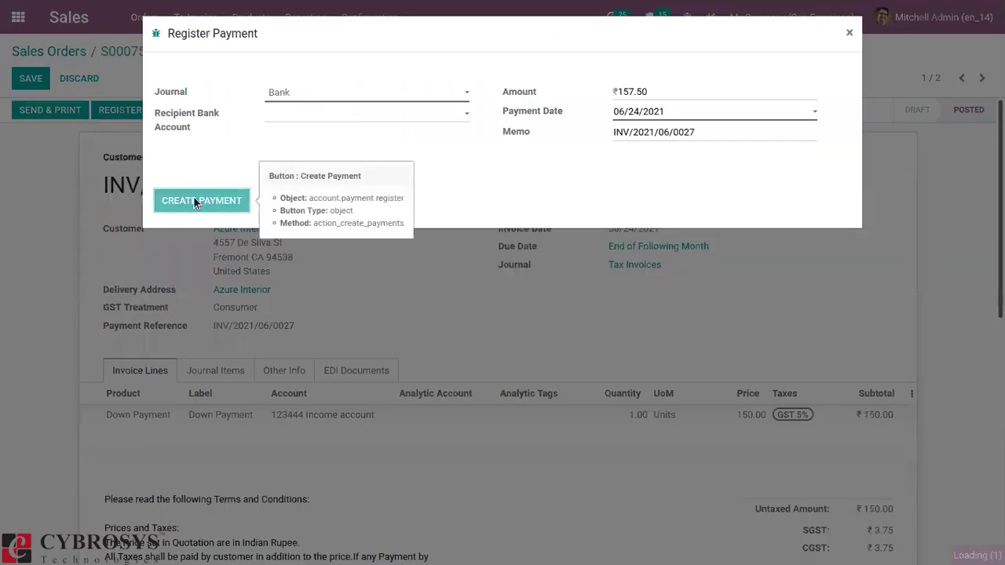
click(201, 200)
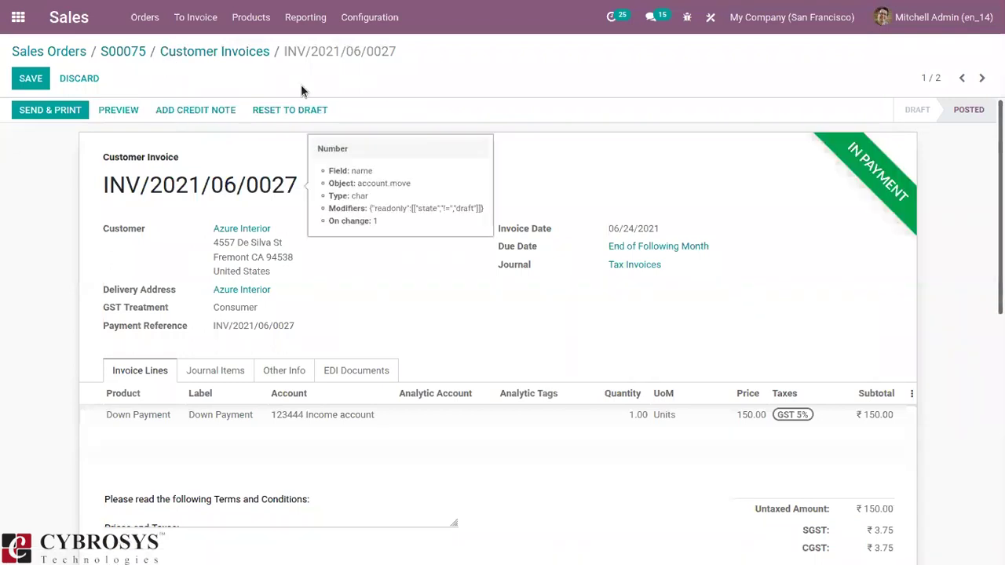
click(203, 54)
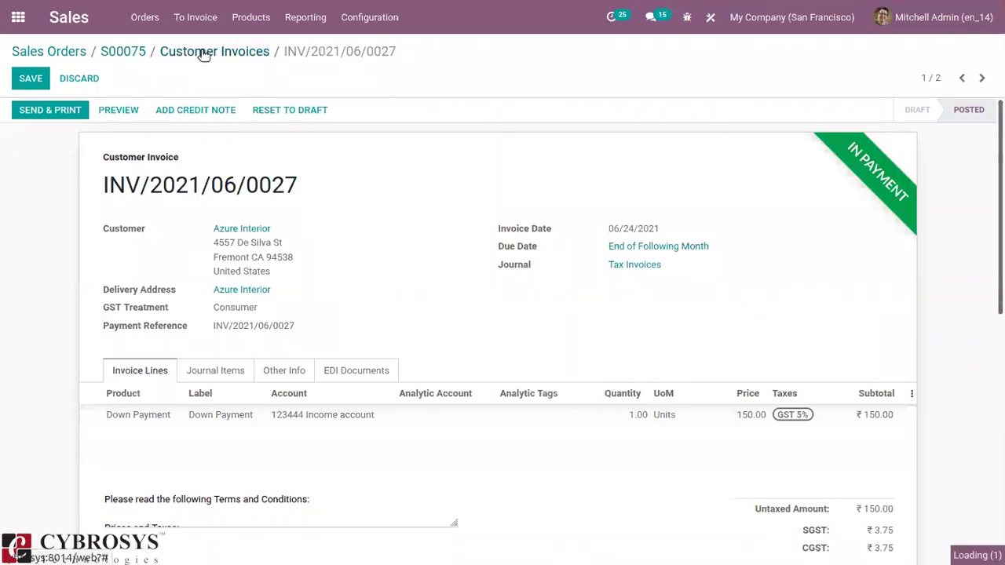
click(125, 52)
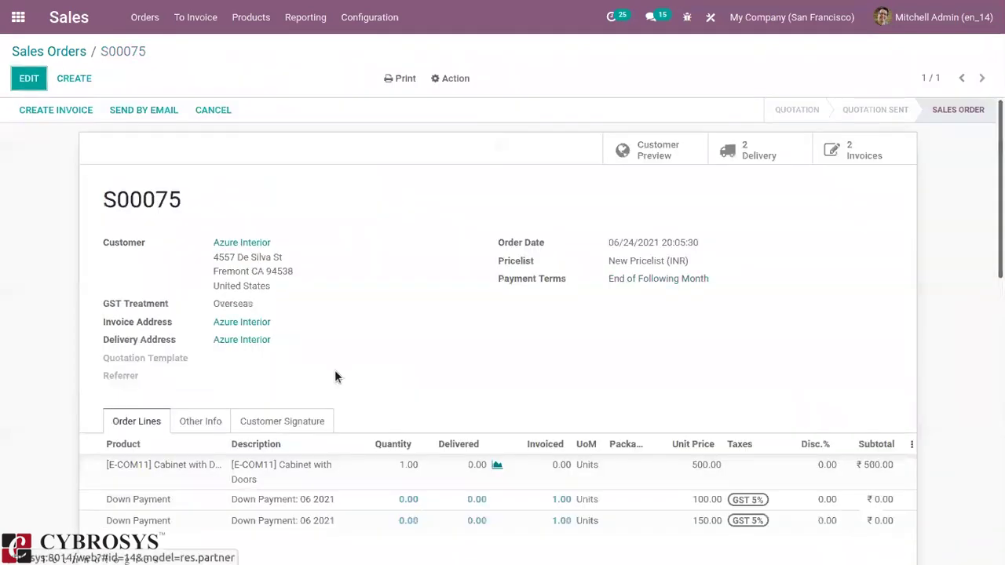
mouse_move(143, 414)
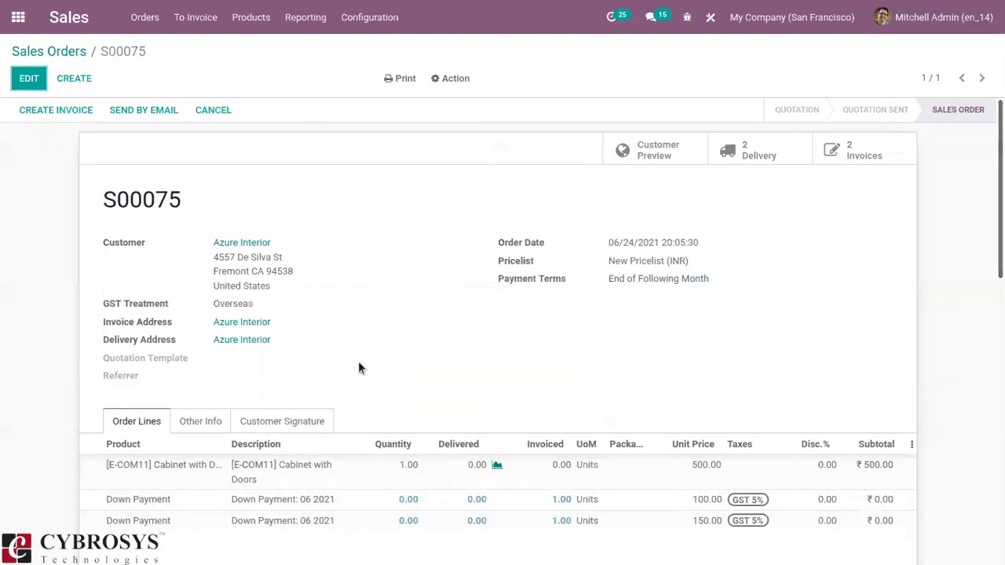
Open the sales order's pick transfer from WH/Stock to WH/Output and validate it as an immediate transfer.
click(776, 145)
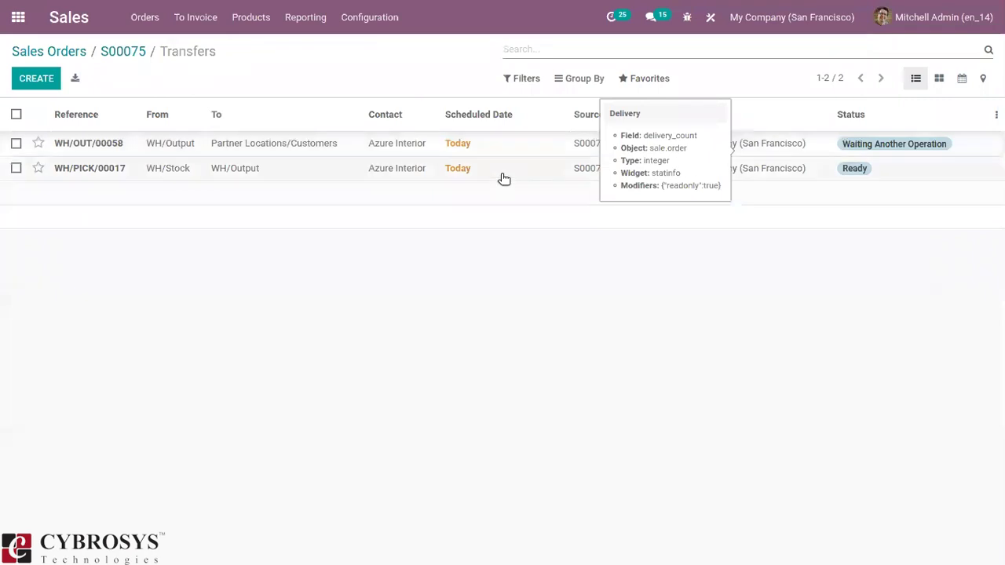
click(510, 173)
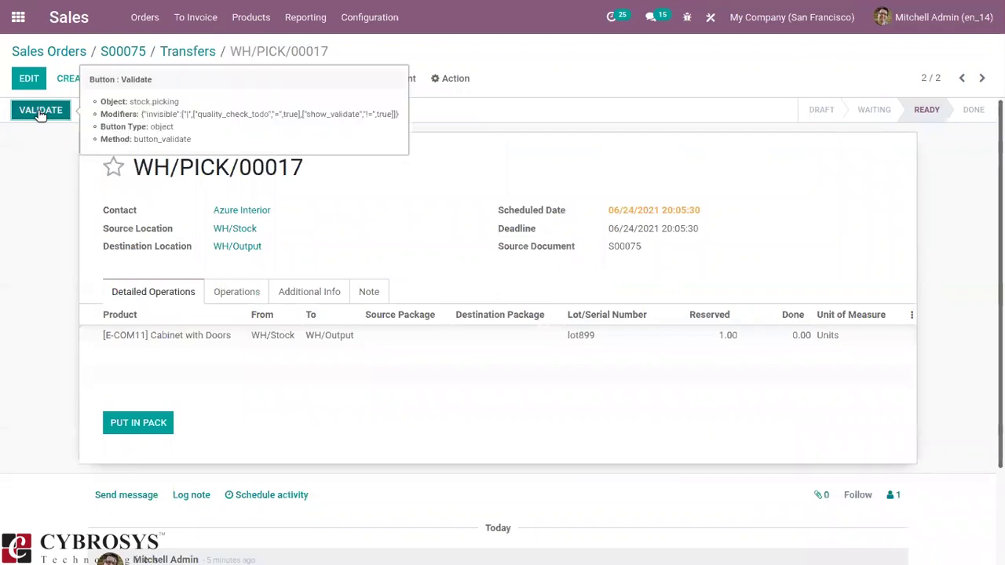
click(176, 54)
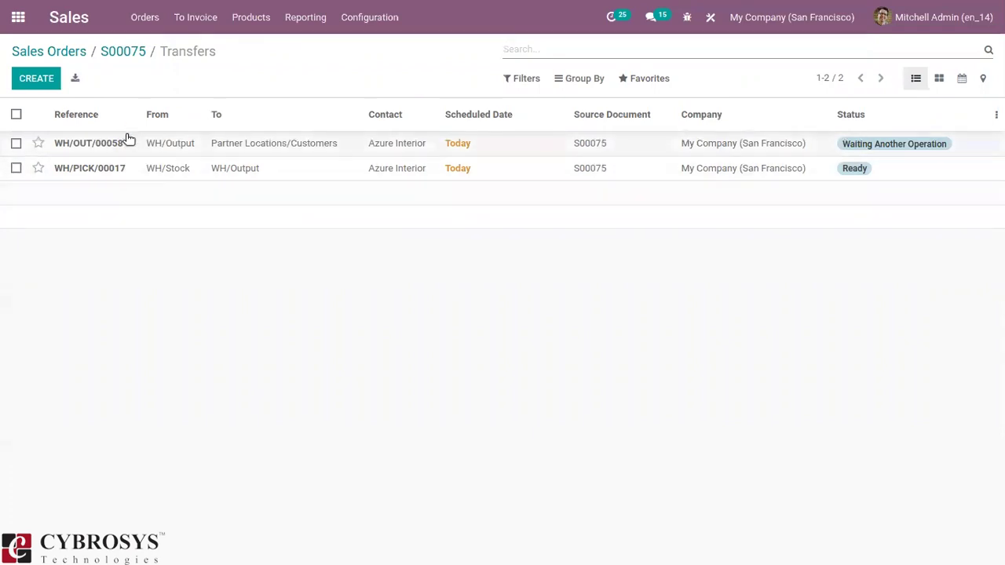
click(178, 176)
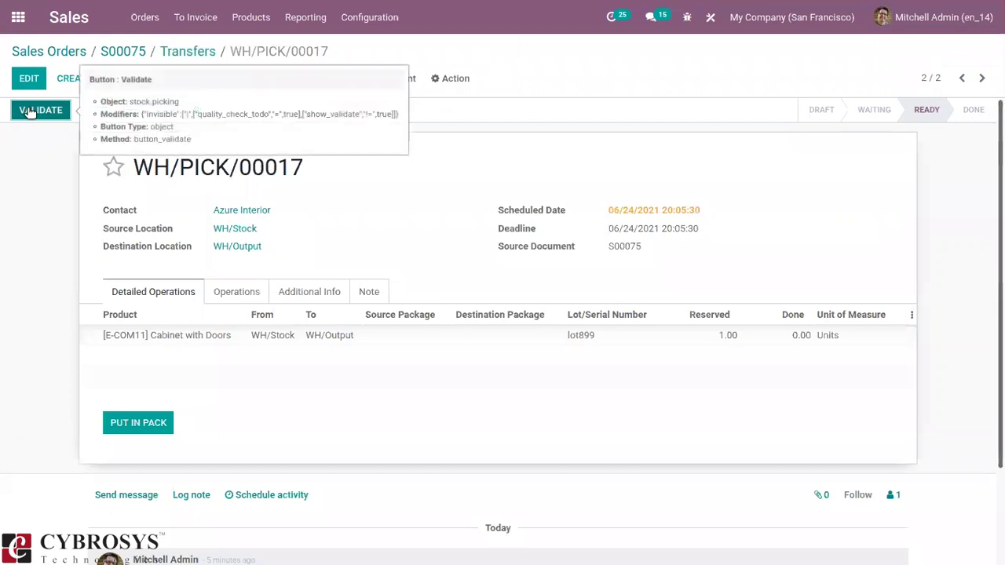
click(28, 110)
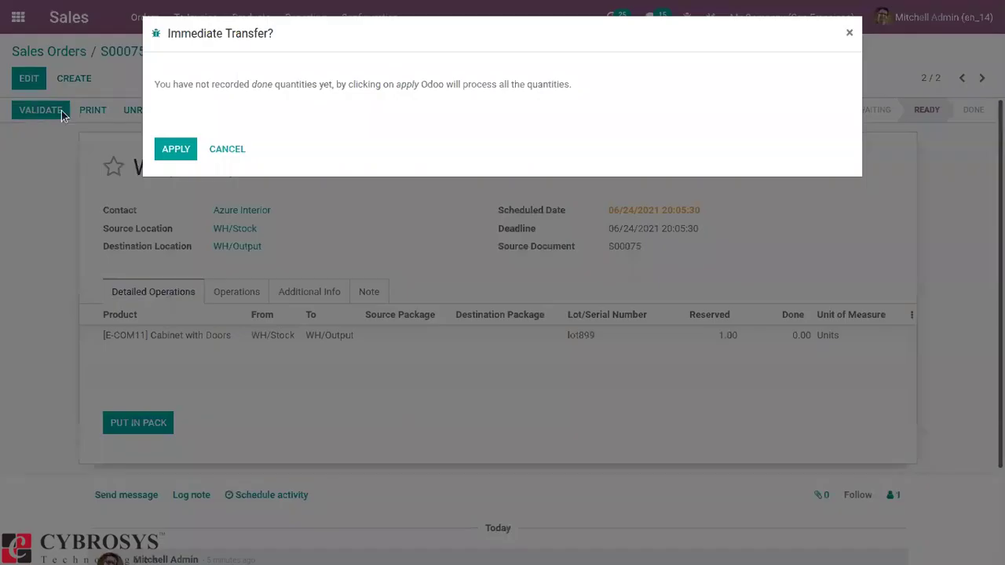
click(176, 151)
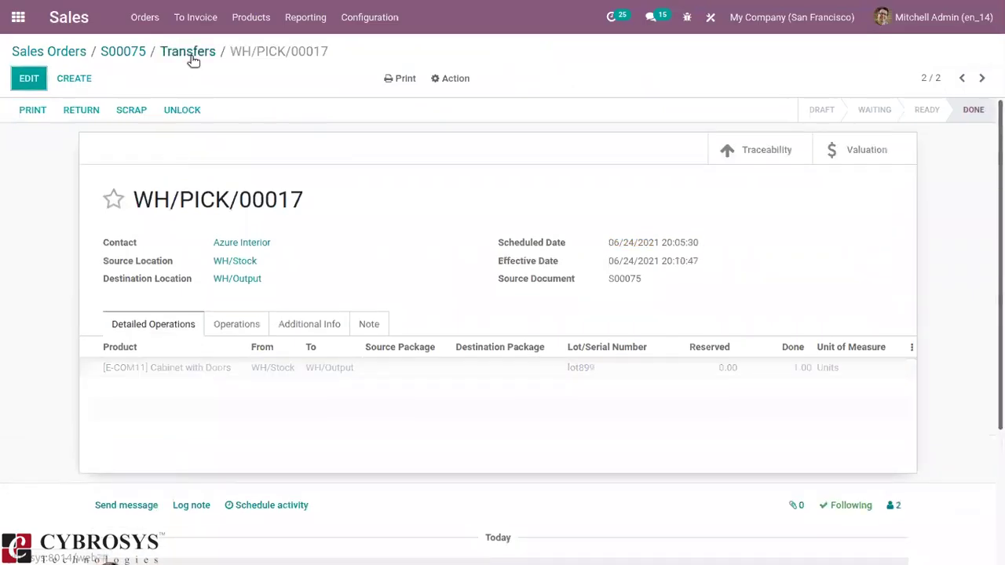
Validate the outgoing delivery from WH/Output to the customer as an immediate transfer, and return to the sales order.
click(188, 52)
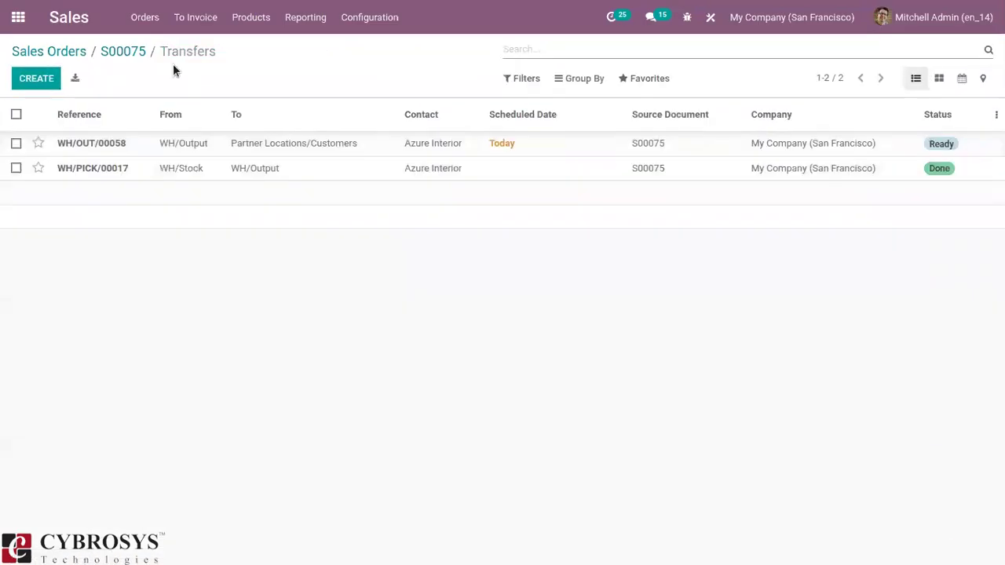
click(178, 151)
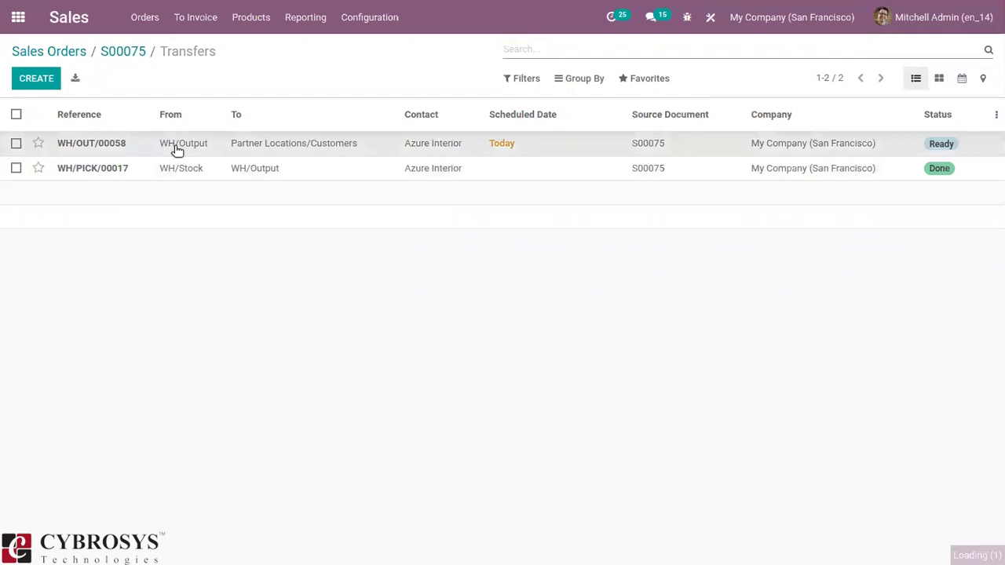
click(44, 106)
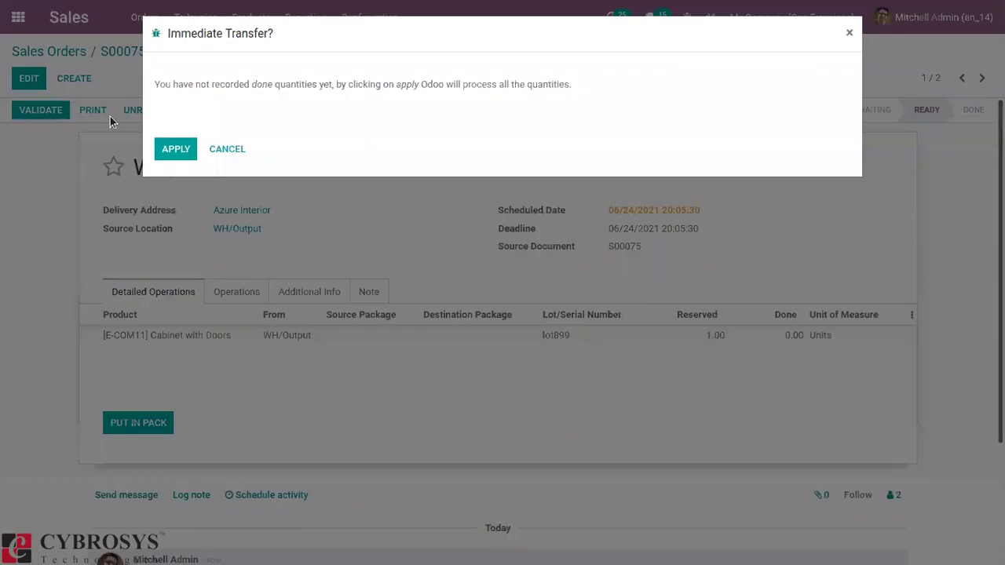
click(175, 150)
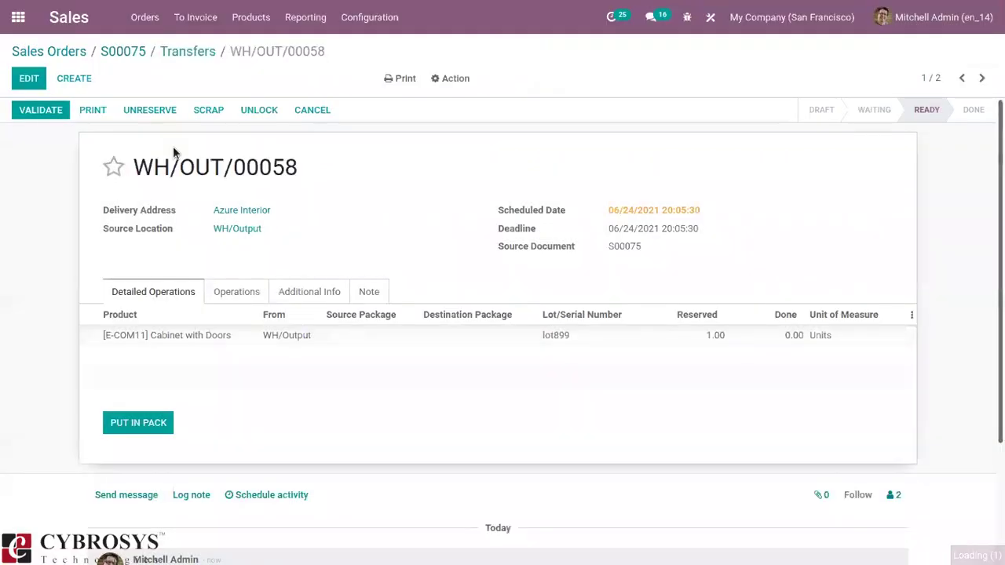
click(183, 52)
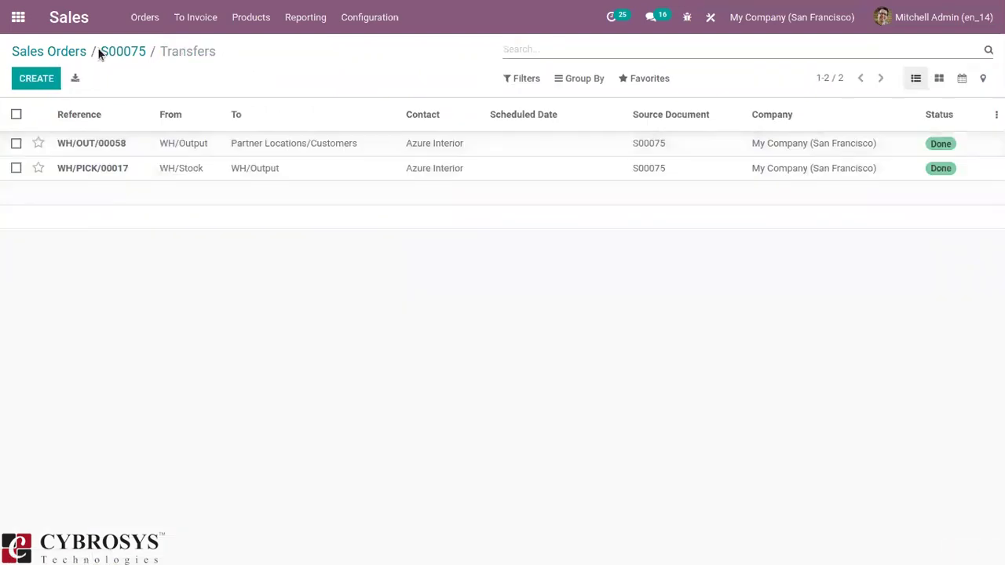
click(124, 52)
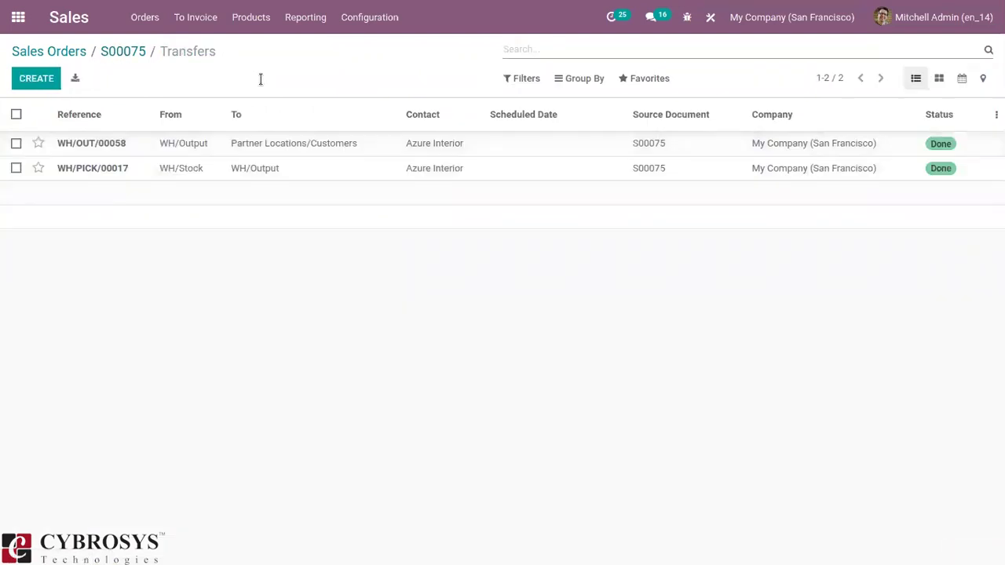
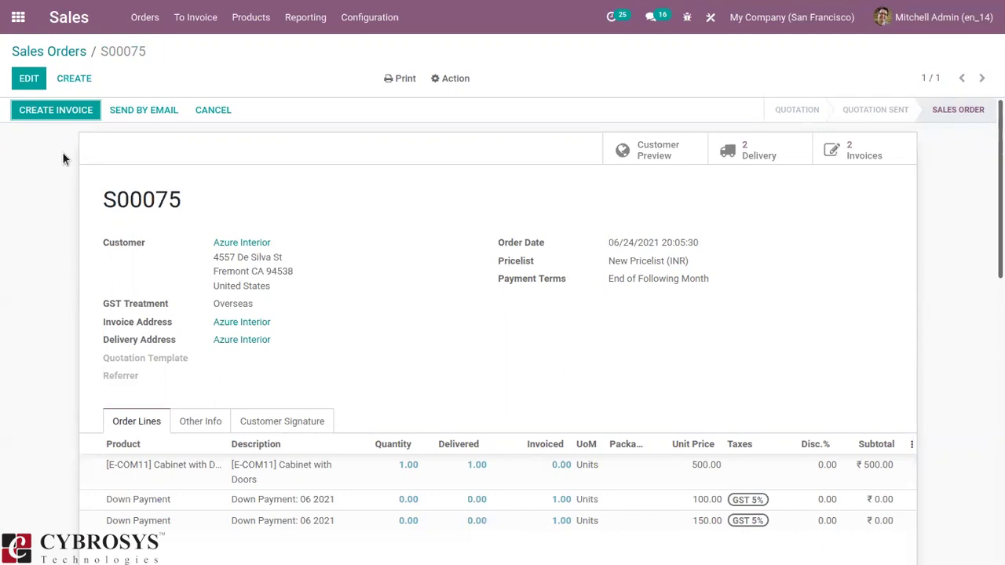
Create a regular invoice with down payments deducted, and open the draft to review its lines and totals.
click(58, 110)
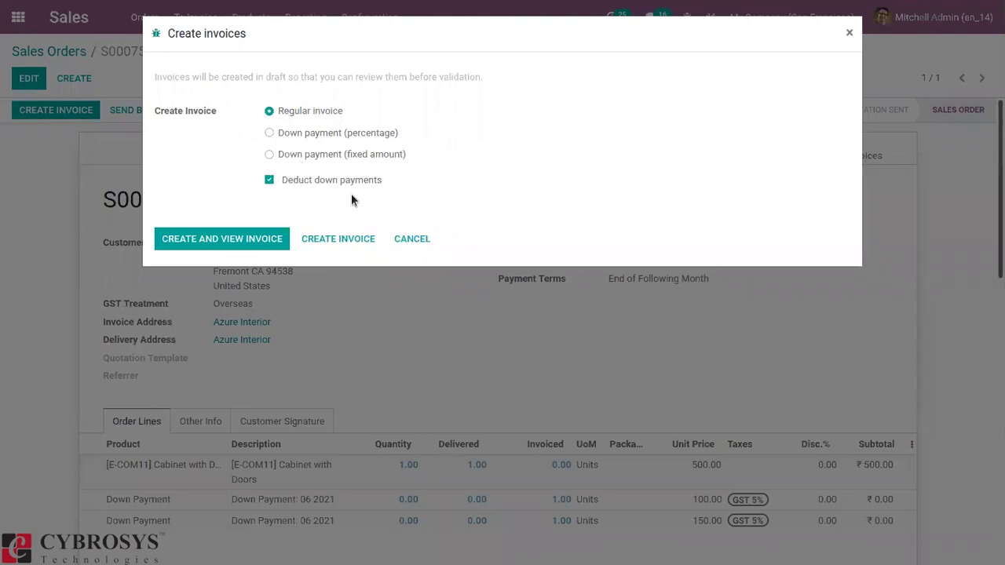
mouse_move(297, 180)
click(209, 234)
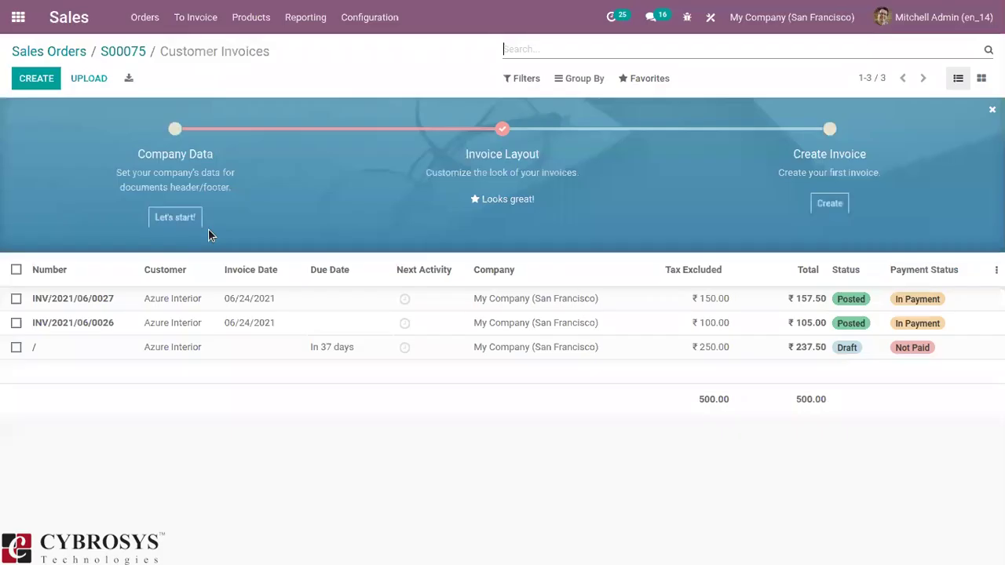
click(275, 348)
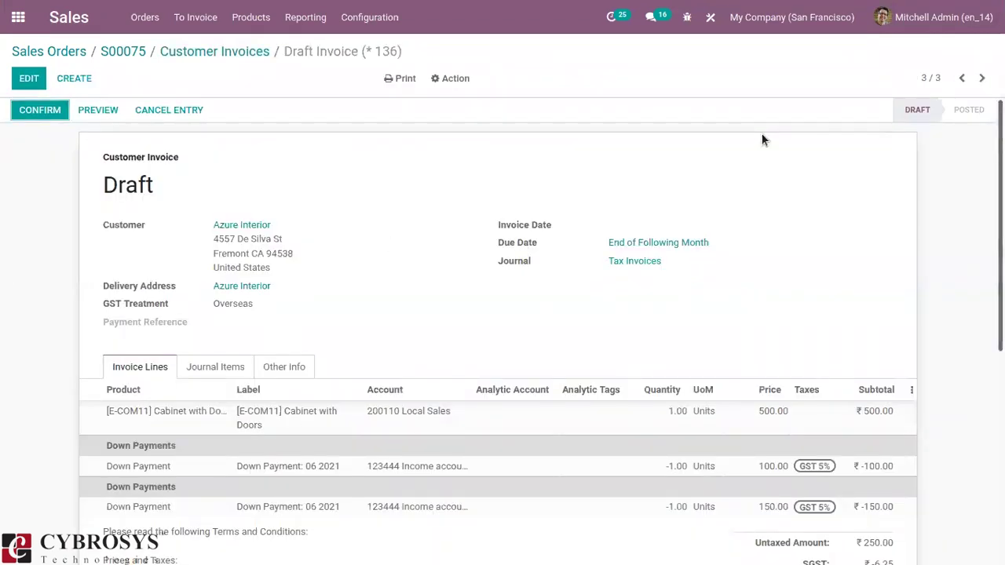
scroll(313, 307, down, 3)
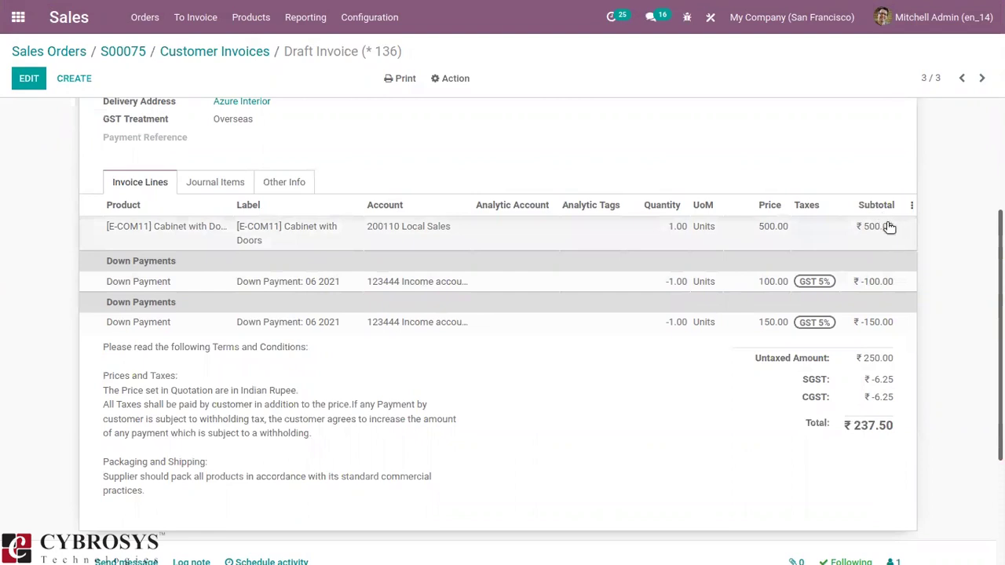
mouse_move(868, 226)
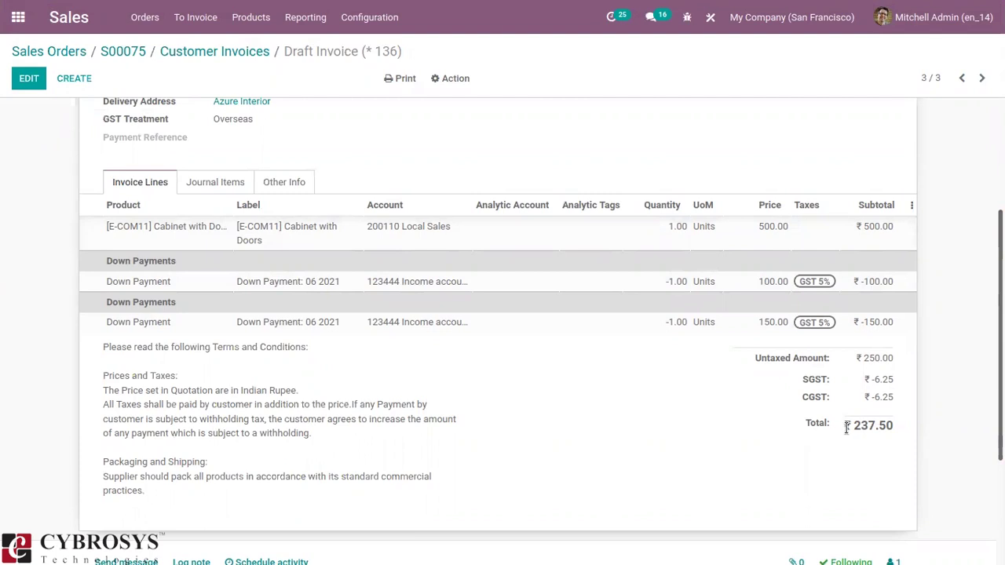
scroll(520, 259, up, 3)
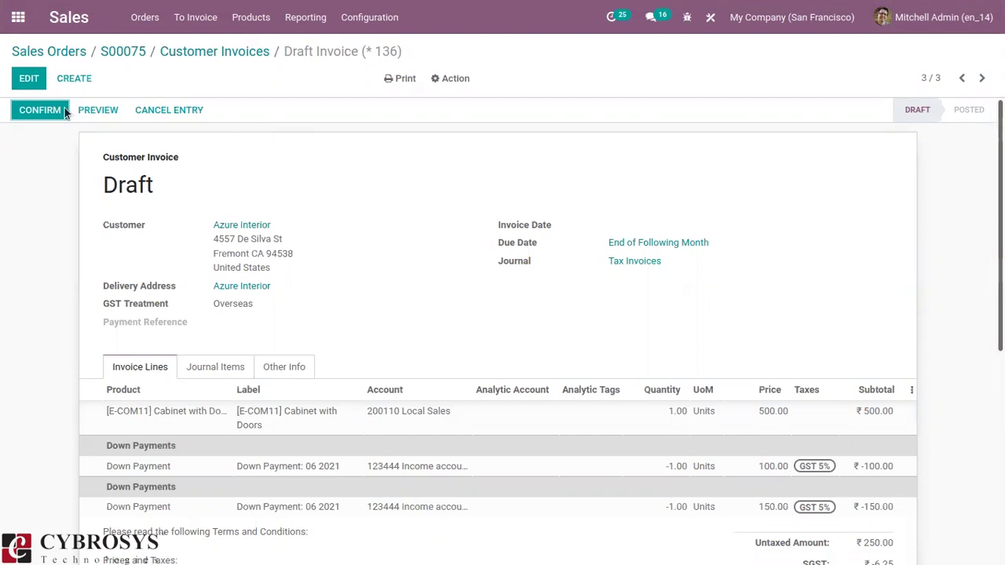
Confirm the final invoice, register its payment through the Bank journal, and return to the customer invoices list.
click(28, 109)
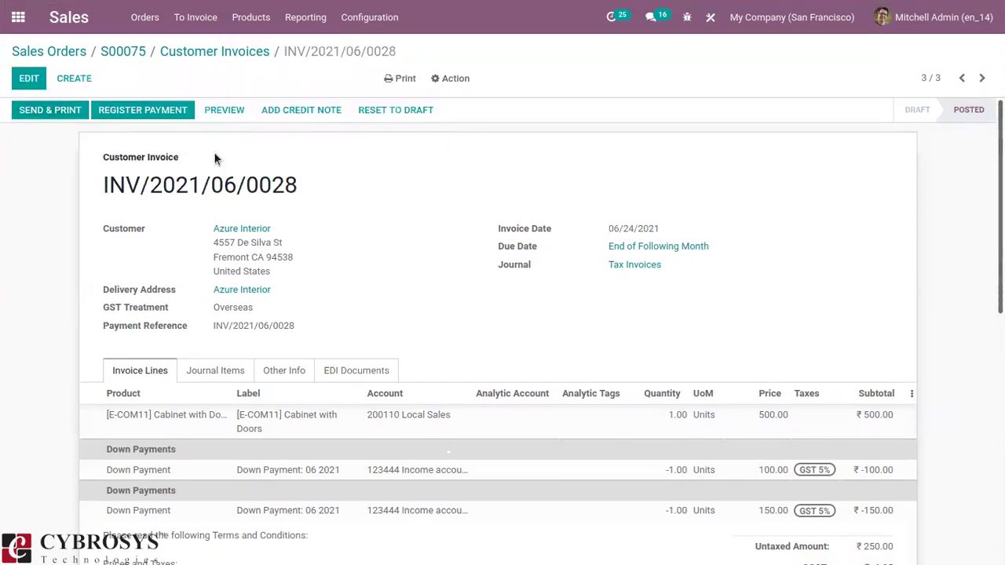
click(126, 110)
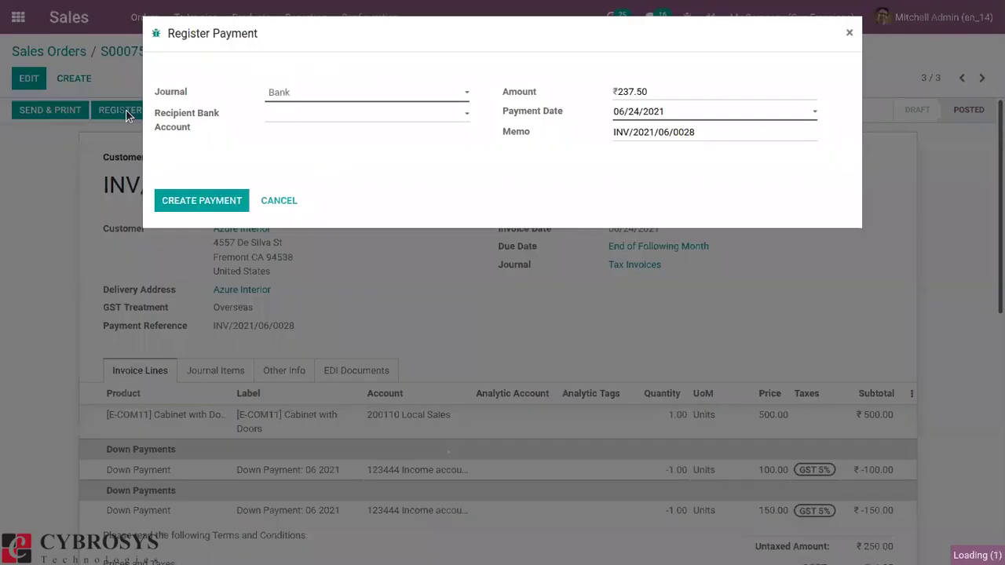
click(218, 201)
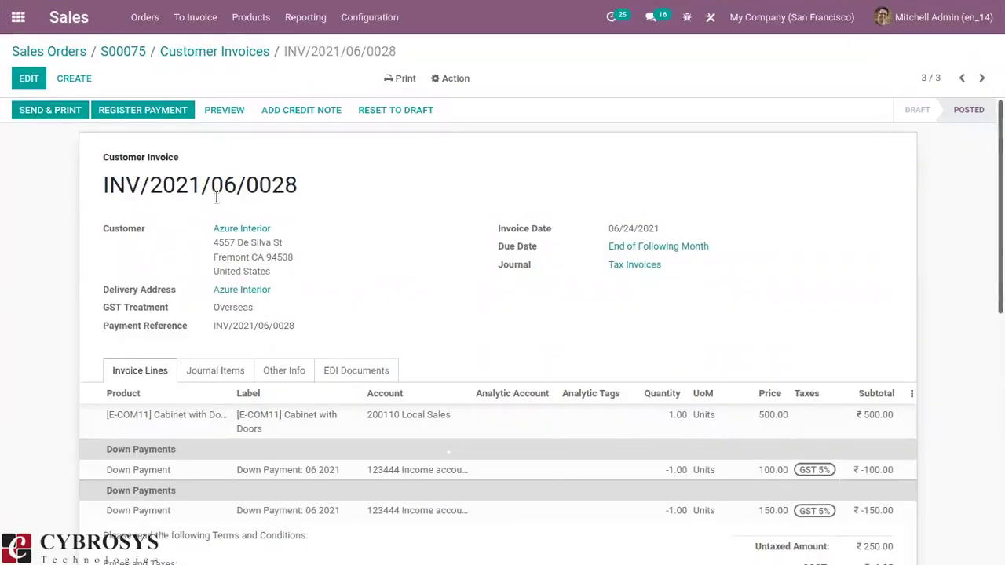
click(203, 54)
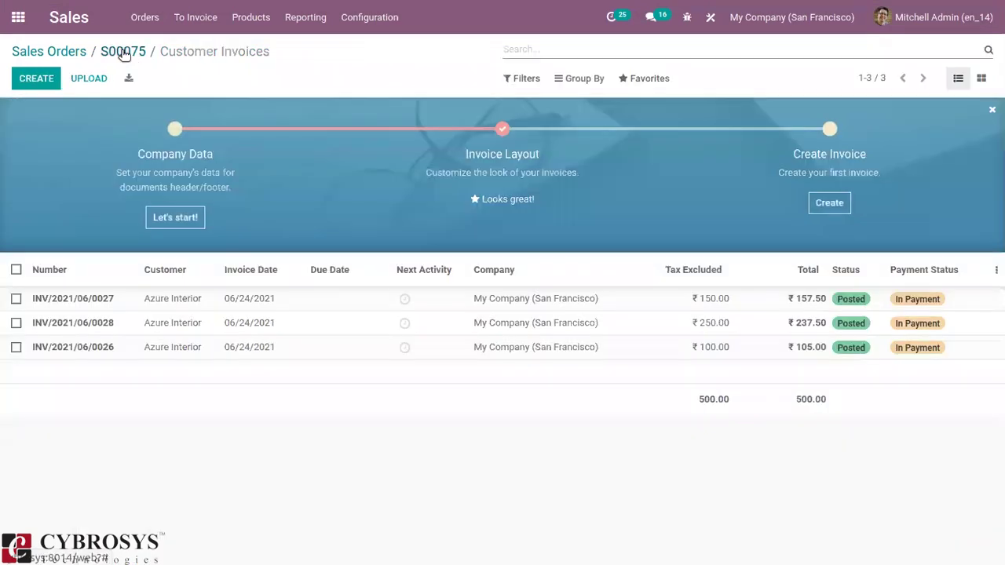